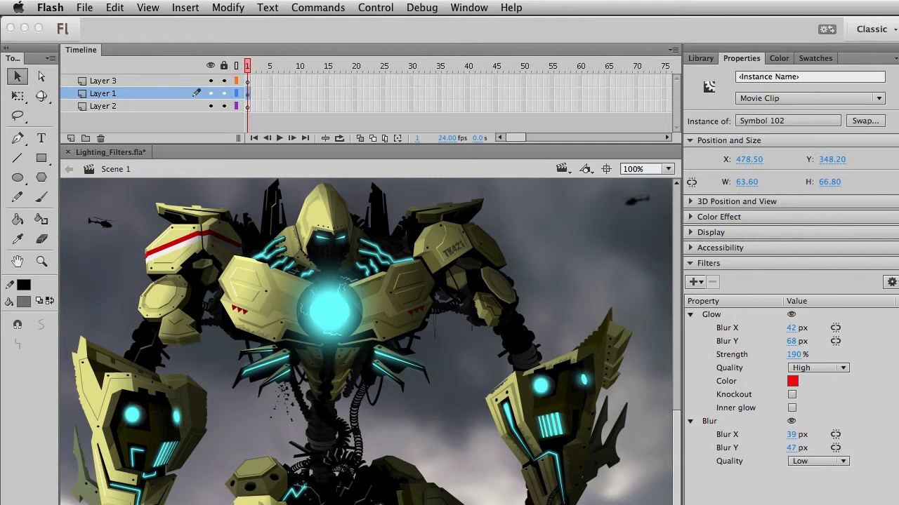
# - Open the white glow symbol in the parts library to examine its shape, and return to Scene 1
pyautogui.press('Escape')
pyautogui.click(330, 311)
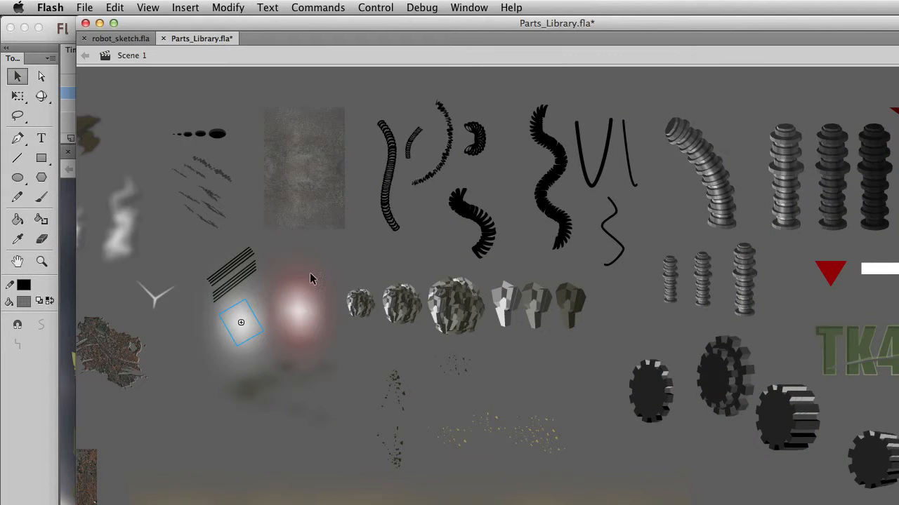
pyautogui.doubleClick(254, 324)
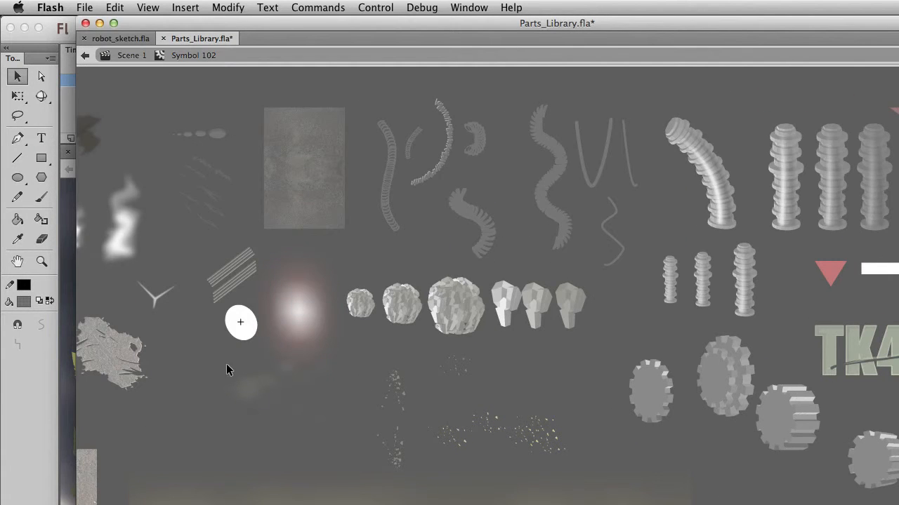
pyautogui.click(138, 56)
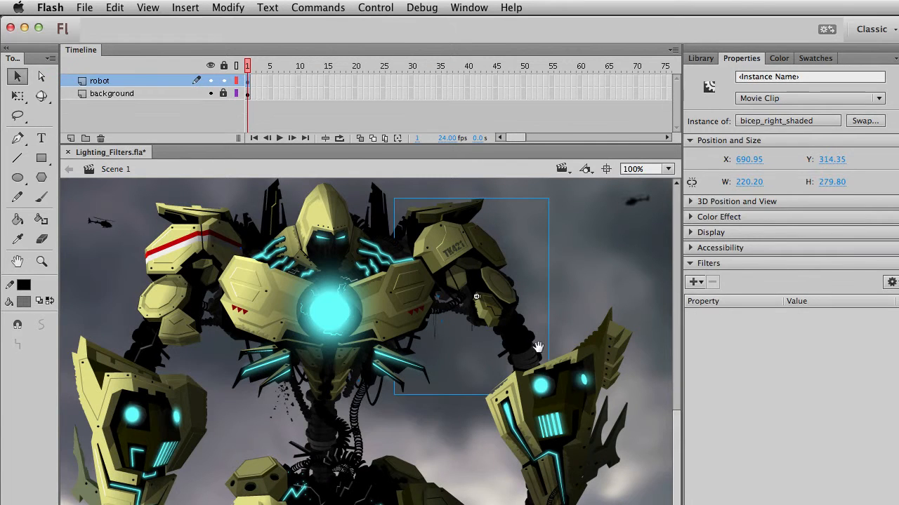
# - Place the white glow beside the robot's inner thigh at about X 548, Y 665, and check its blending mode
pyautogui.scroll(-3, 541, 344)
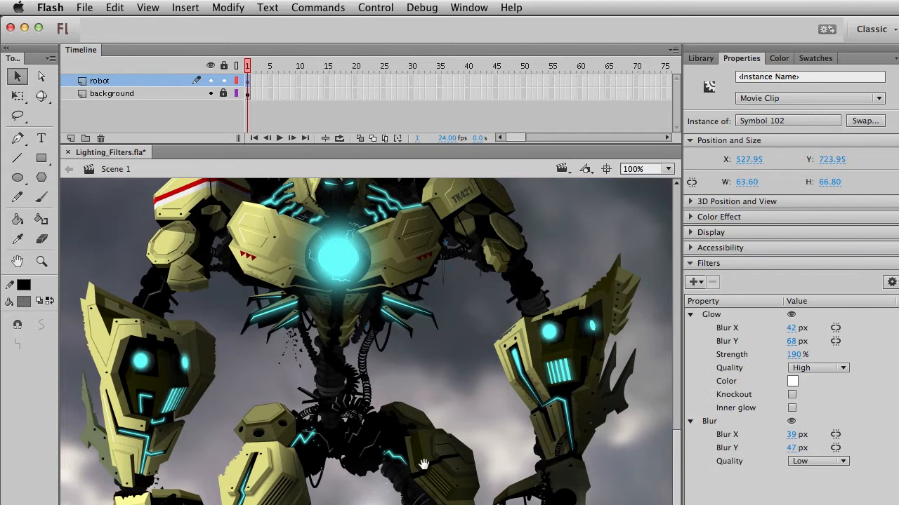
pyautogui.scroll(-5, 358, 372)
pyautogui.moveTo(363, 361); pyautogui.dragTo(377, 329)
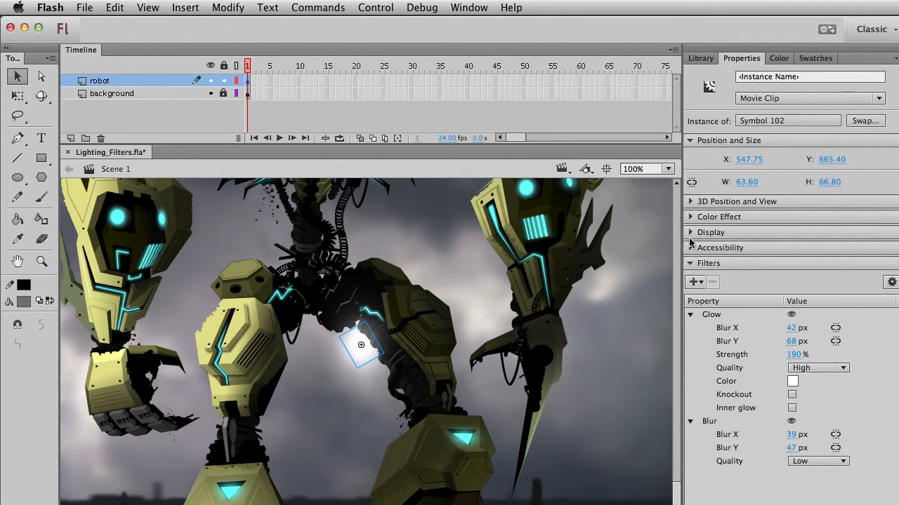
pyautogui.click(691, 232)
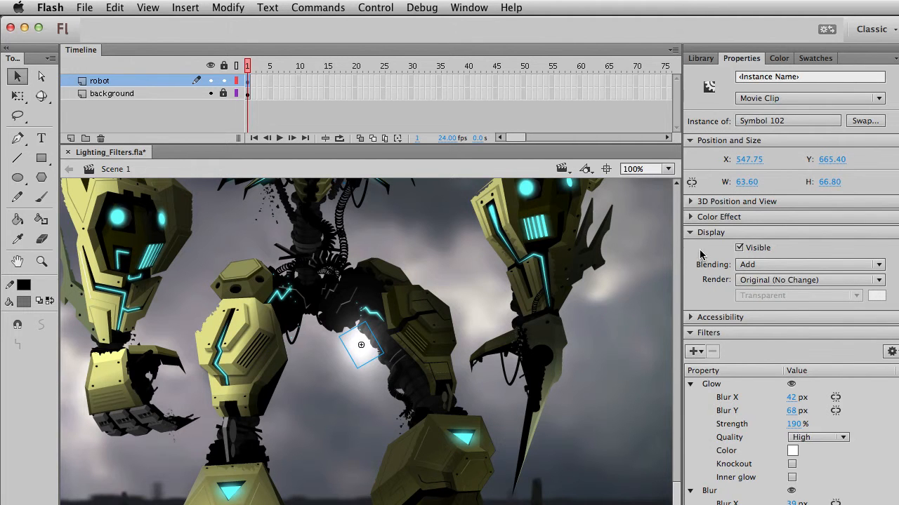
pyautogui.click(691, 233)
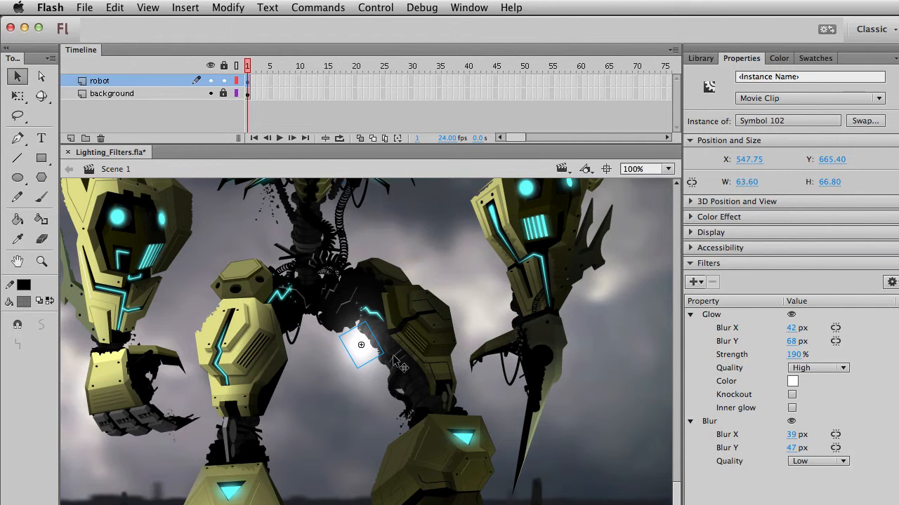
# - Try removing the Glow filter from the white glow, and undo the removal
pyautogui.click(767, 321)
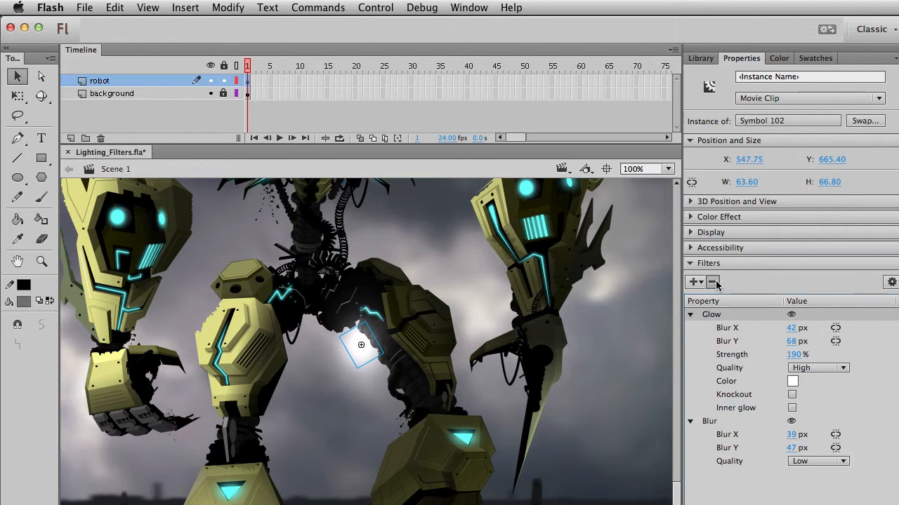
pyautogui.click(712, 282)
pyautogui.press('super+z')
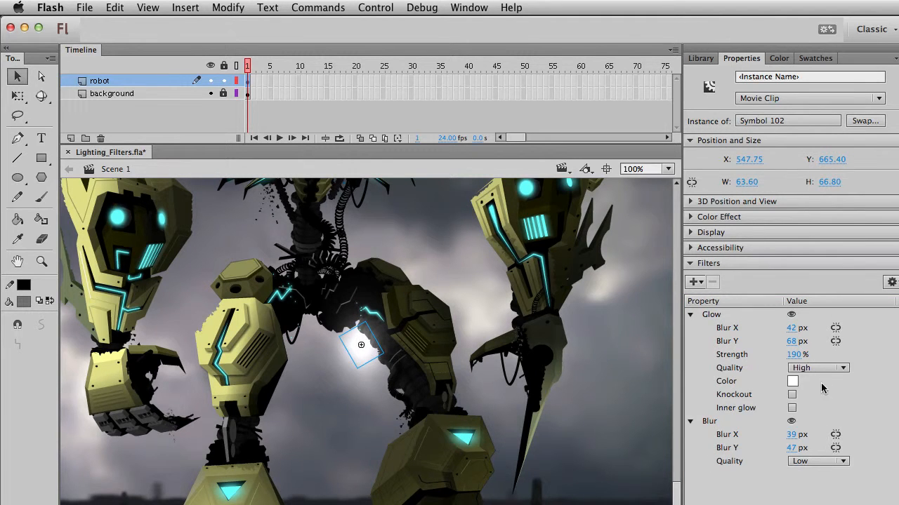
# - Duplicate the white glow along the thigh's inner edge, with the lower copy at about X 574, Y 692
pyautogui.moveTo(360, 346); pyautogui.dragTo(357, 344)
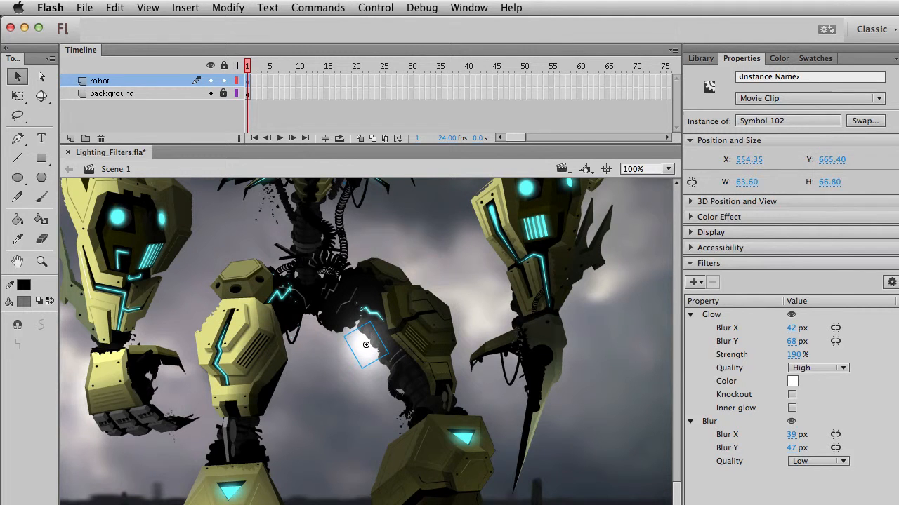
pyautogui.scroll(3, 441, 496)
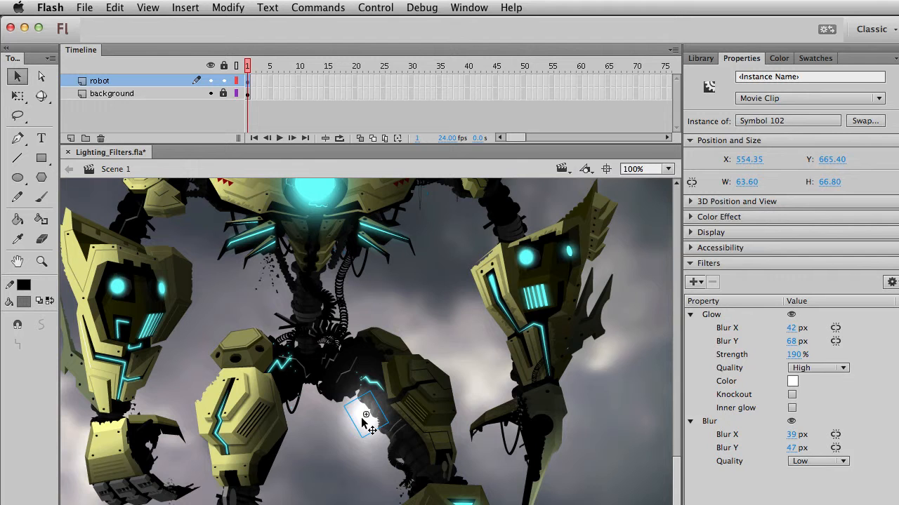
pyautogui.moveTo(361, 417); pyautogui.dragTo(374, 442)
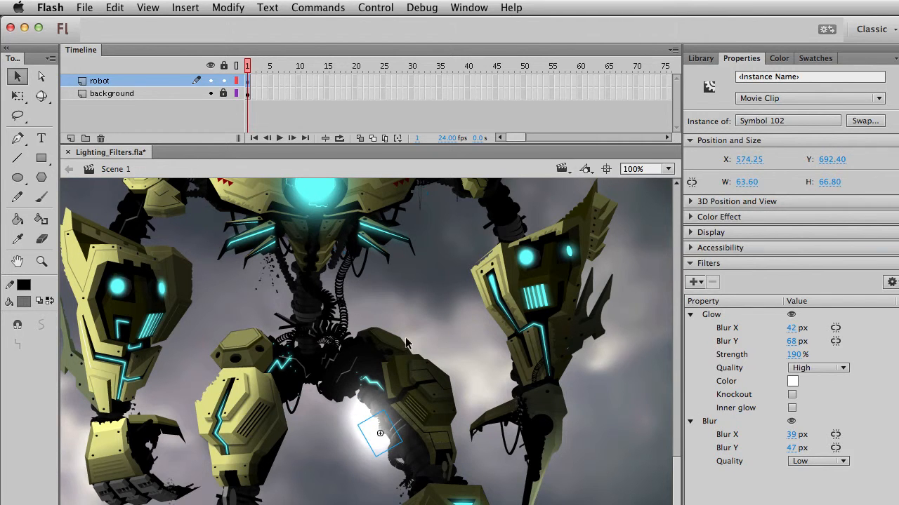
pyautogui.click(405, 466)
# - Extend the light down to the knee with further white glow copies, ending at about X 593, Y 758
pyautogui.press('space')
pyautogui.moveTo(309, 267); pyautogui.dragTo(397, 241)
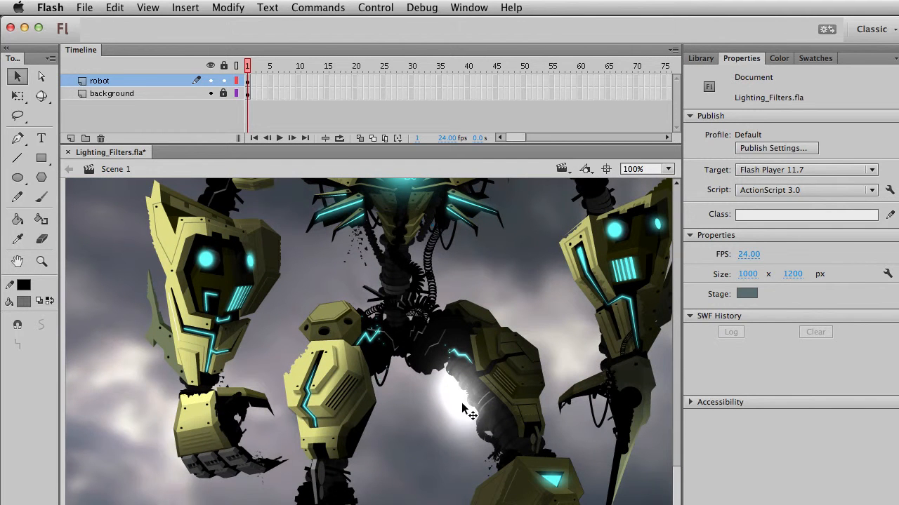
pyautogui.press('space')
pyautogui.moveTo(466, 420); pyautogui.dragTo(424, 400)
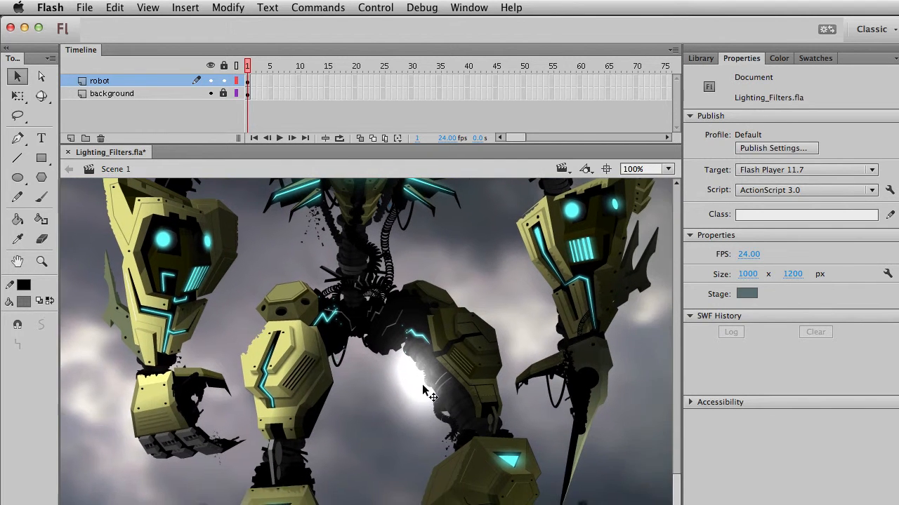
pyautogui.click(424, 391)
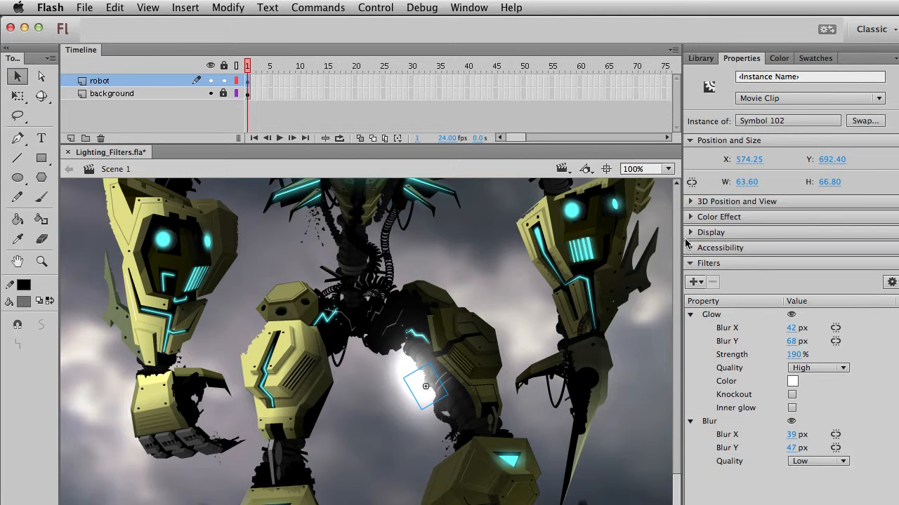
pyautogui.click(686, 237)
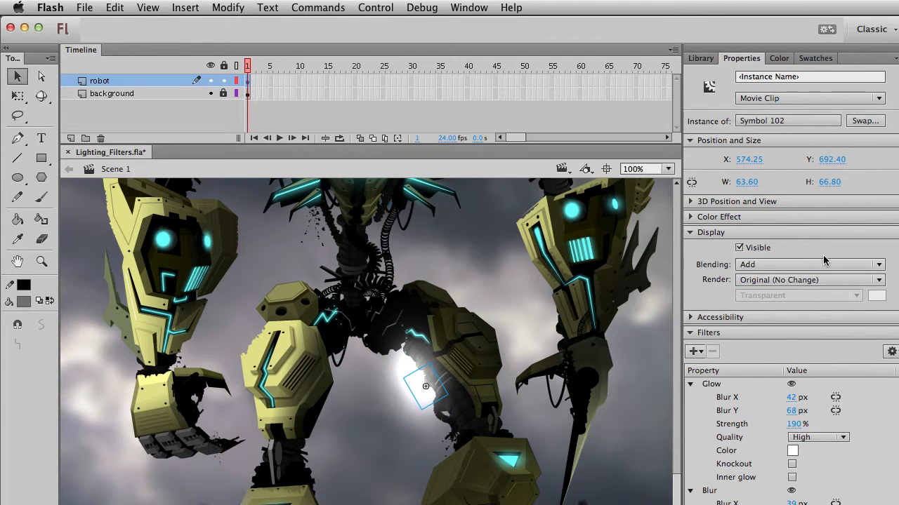
pyautogui.moveTo(428, 389); pyautogui.dragTo(441, 416)
pyautogui.press('Escape')
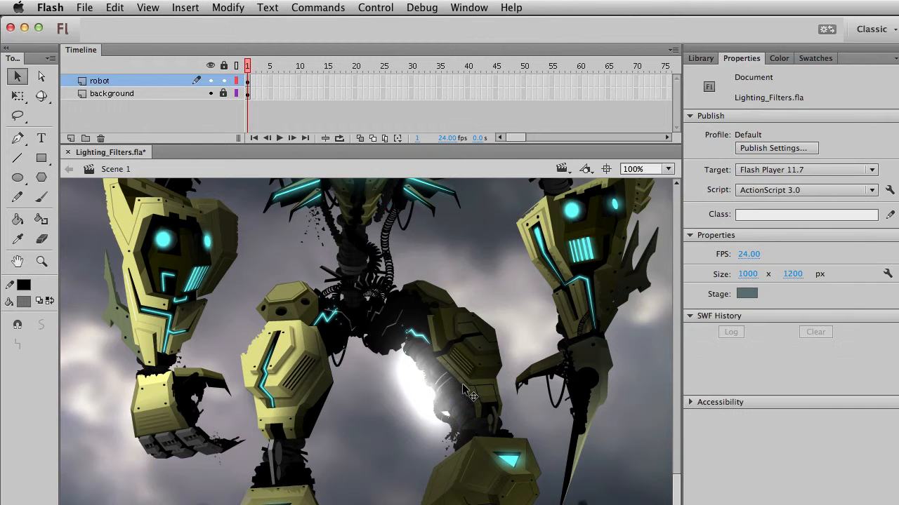
pyautogui.press('space')
pyautogui.moveTo(486, 455); pyautogui.dragTo(439, 389)
pyautogui.click(440, 380)
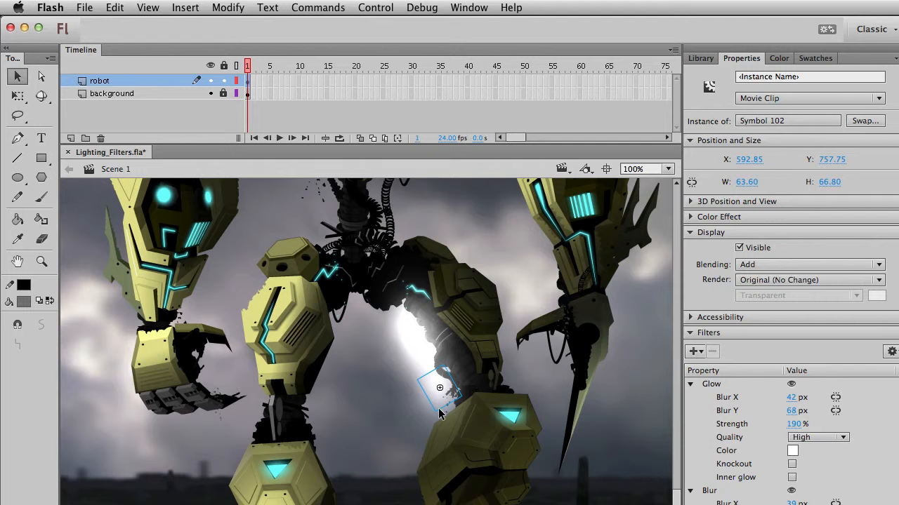
pyautogui.click(526, 357)
# - Try copies of the white glow along the opposite leg's inner edge, and delete them
pyautogui.moveTo(482, 220); pyautogui.dragTo(498, 420)
pyautogui.scroll(-5, 502, 281)
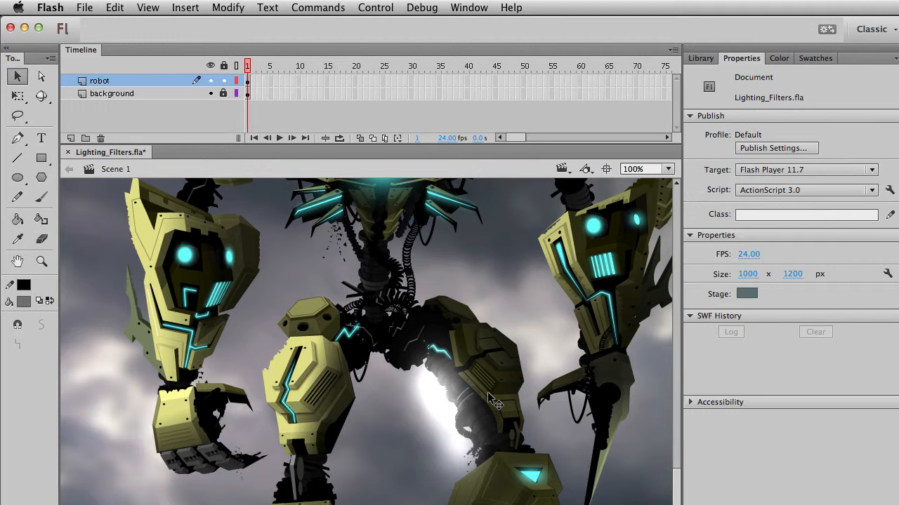
pyautogui.moveTo(487, 392); pyautogui.dragTo(366, 416)
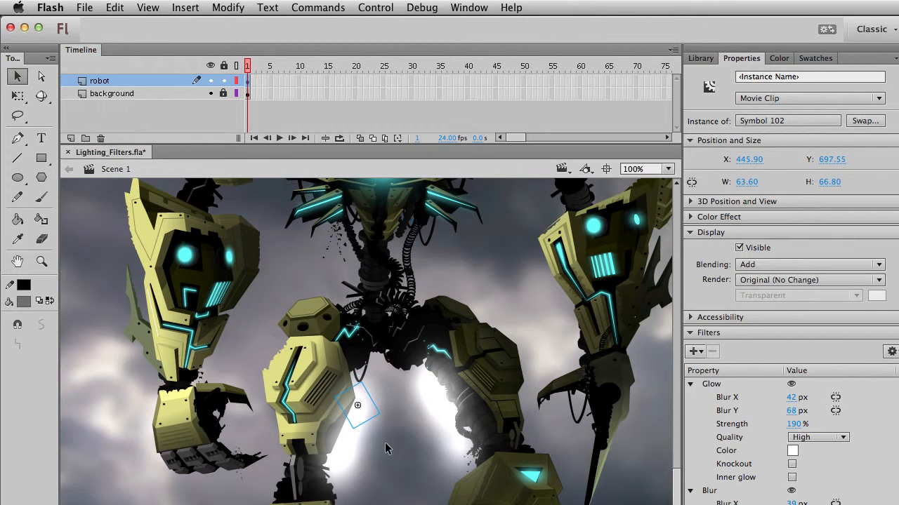
pyautogui.press('Delete')
pyautogui.click(339, 443)
pyautogui.press('Delete')
pyautogui.hotkey('ctrl', 'z')
pyautogui.press('Delete')
# - Delete the lowest white glow near the knee and shift the remaining glow slightly down the thigh
pyautogui.click(460, 450)
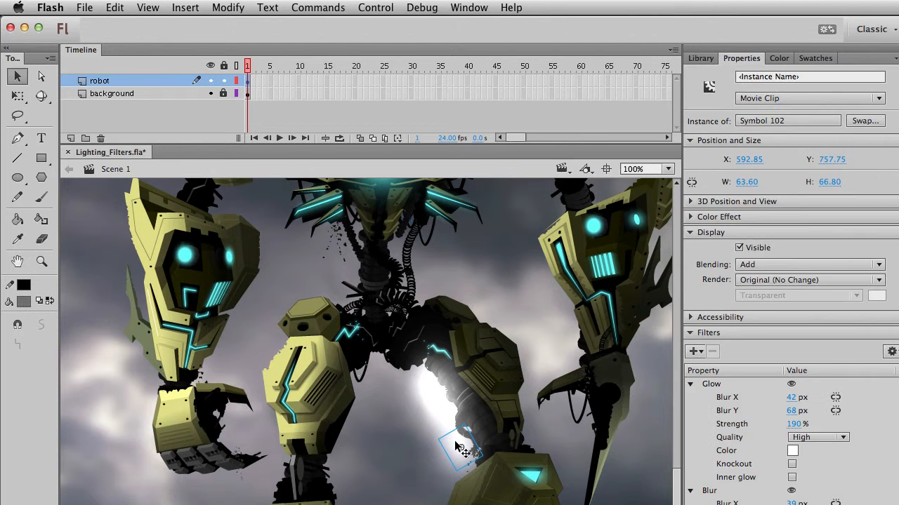
pyautogui.press('Delete')
pyautogui.moveTo(440, 414); pyautogui.dragTo(440, 424)
# - Place a copy of the white glow above the hip of the lit leg, at about X 613, Y 542
pyautogui.click(531, 351)
pyautogui.moveTo(504, 348); pyautogui.dragTo(497, 464)
pyautogui.moveTo(472, 358); pyautogui.dragTo(465, 413)
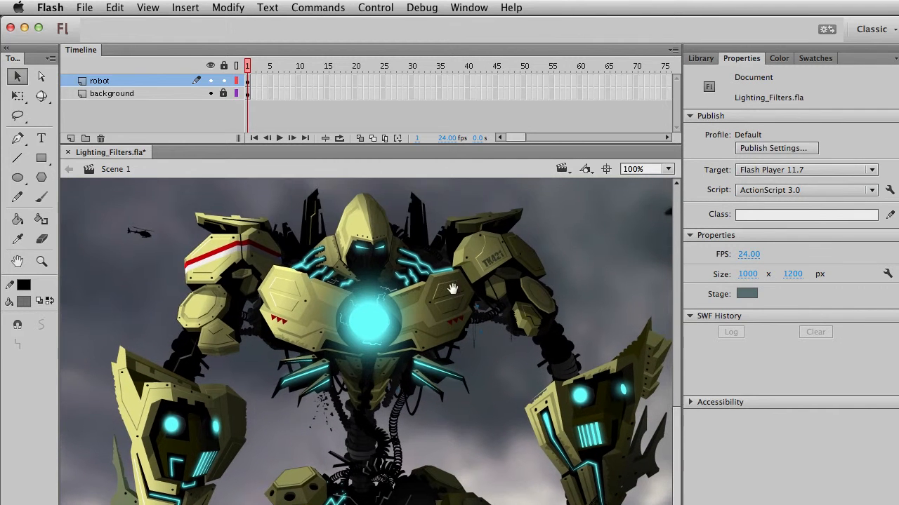
pyautogui.moveTo(455, 317); pyautogui.dragTo(442, 178)
pyautogui.click(428, 436)
pyautogui.moveTo(428, 439); pyautogui.dragTo(453, 330)
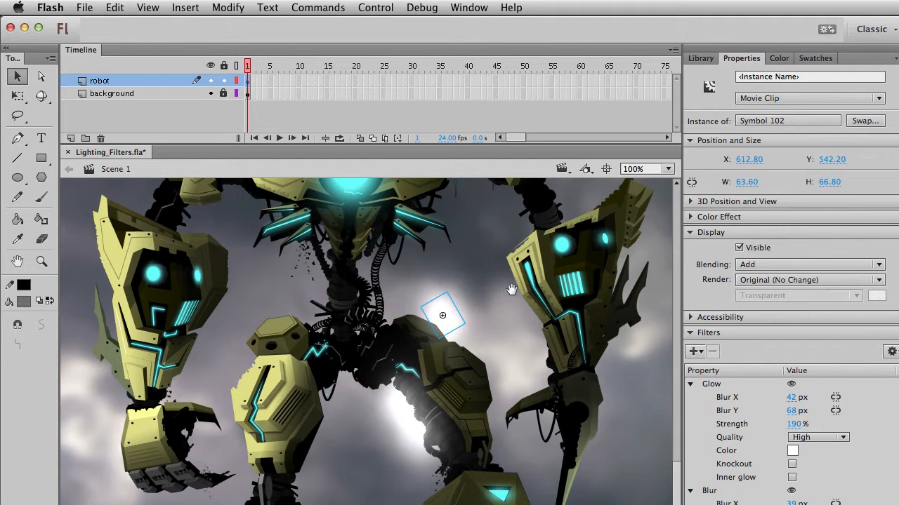
# - Set the Glow filter color of the copy above the hip to red
pyautogui.click(794, 451)
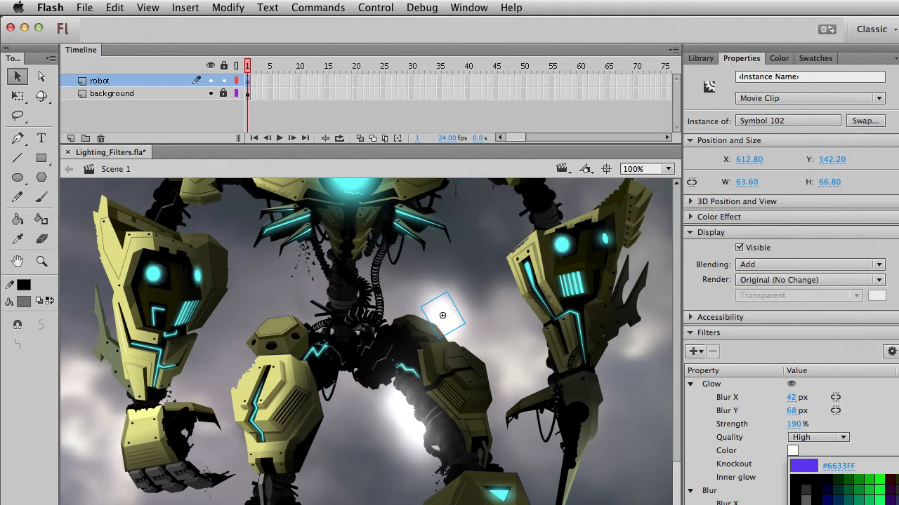
pyautogui.click(815, 484)
pyautogui.press('Escape')
pyautogui.moveTo(467, 311); pyautogui.dragTo(464, 430)
pyautogui.click(460, 431)
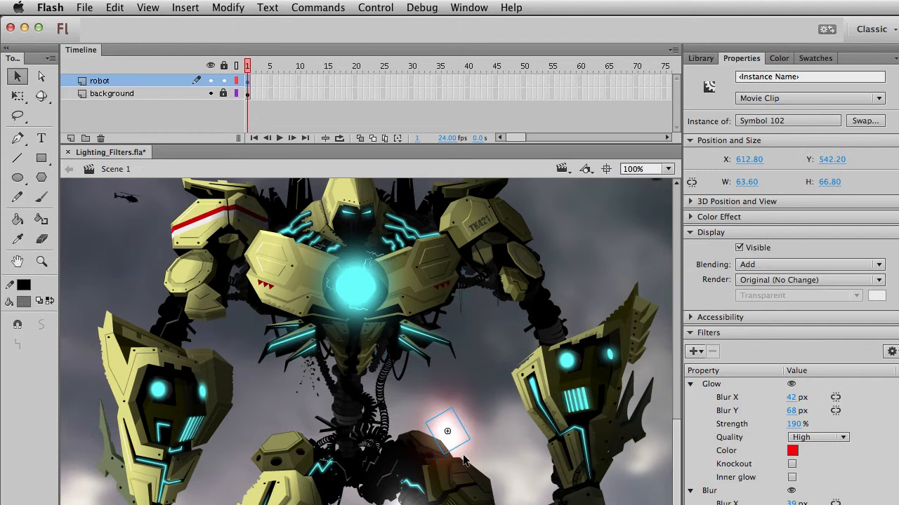
# - Move the red glow onto the joint between the chest and the TK421 shoulder, at about X 608, Y 260
pyautogui.moveTo(451, 438); pyautogui.dragTo(436, 227)
pyautogui.press('space')
pyautogui.moveTo(448, 356); pyautogui.dragTo(454, 401)
pyautogui.moveTo(436, 273); pyautogui.dragTo(439, 278)
pyautogui.press('Right')
pyautogui.press('Right')
pyautogui.press('Right')
pyautogui.press('Right')
pyautogui.press('Right')
pyautogui.press('Right')
pyautogui.press('Right')
pyautogui.press('Right')
pyautogui.press('Right')
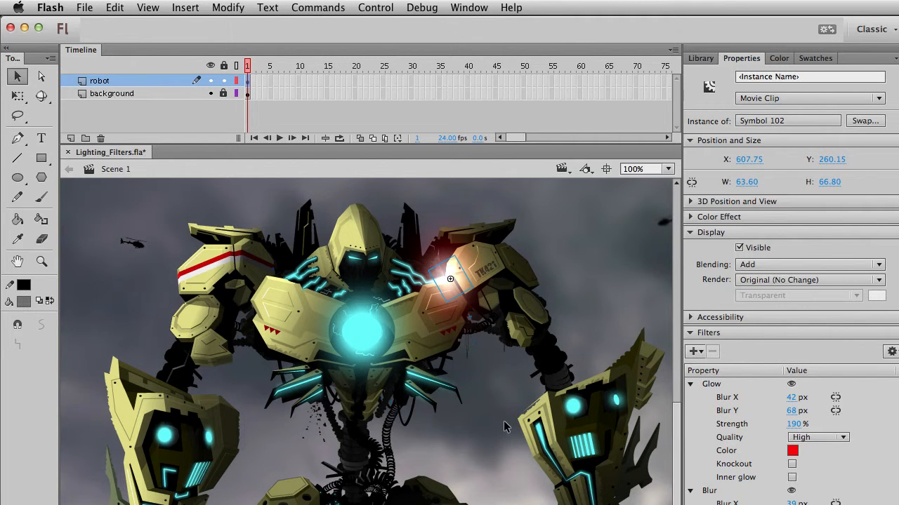
pyautogui.click(504, 428)
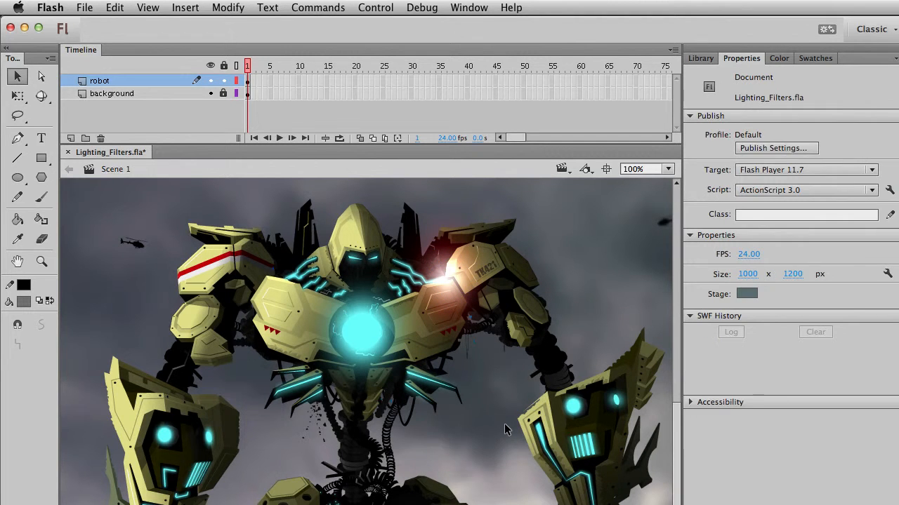
# - Delete the overlapping extra red glow at the shoulder joint and set the remaining glow's alpha to 77%
pyautogui.click(453, 274)
pyautogui.press('Delete')
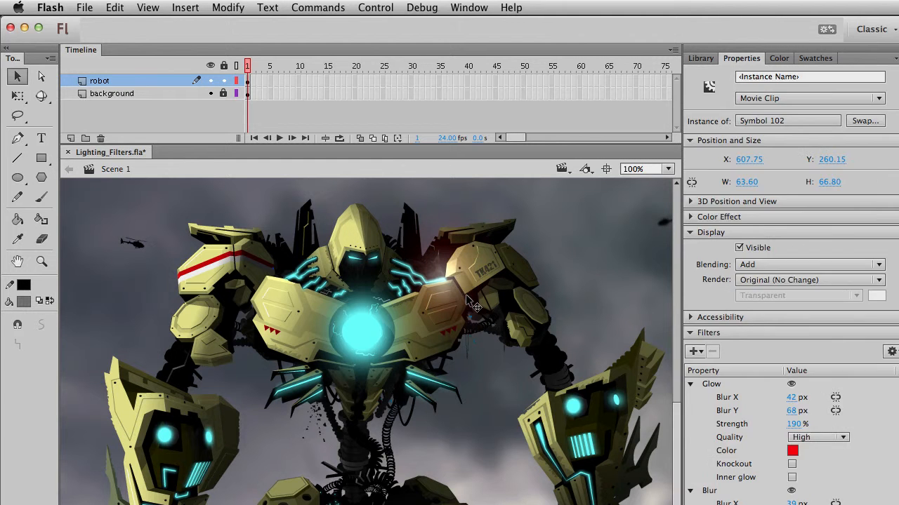
pyautogui.click(439, 281)
pyautogui.click(690, 217)
pyautogui.moveTo(796, 255); pyautogui.dragTo(817, 257)
pyautogui.click(468, 373)
# - Duplicate the shoulder's red glow onto the chest core and enlarge the copy to about 88 by 93 pixels
pyautogui.click(451, 279)
pyautogui.press('space')
pyautogui.moveTo(449, 340); pyautogui.dragTo(522, 297)
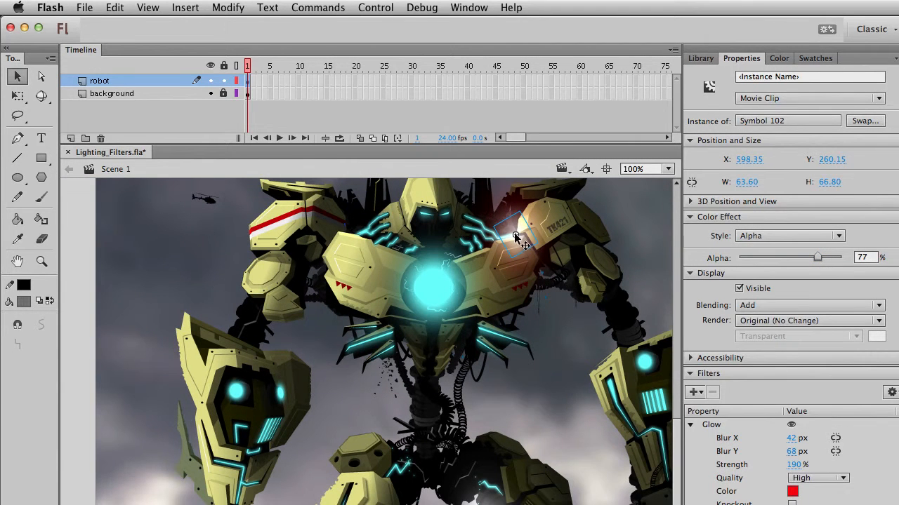
pyautogui.moveTo(519, 242); pyautogui.dragTo(434, 275)
pyautogui.click(551, 375)
pyautogui.press('space')
pyautogui.press('q')
pyautogui.press('v')
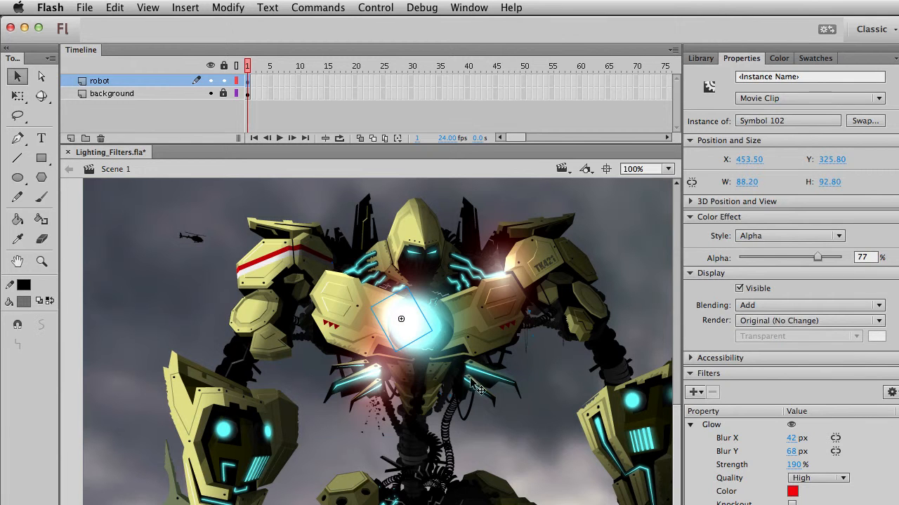
# - Remove the enlarged red glow from the chest core
pyautogui.click(481, 420)
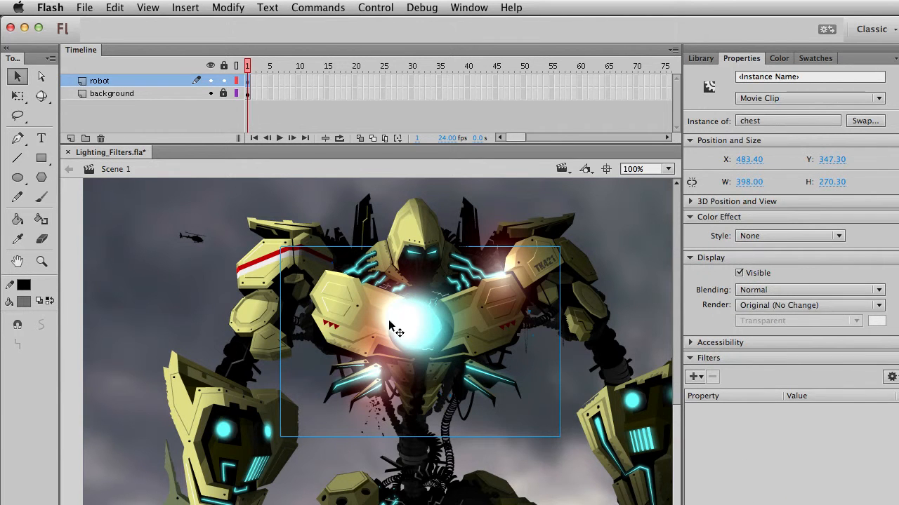
pyautogui.click(417, 327)
pyautogui.click(431, 356)
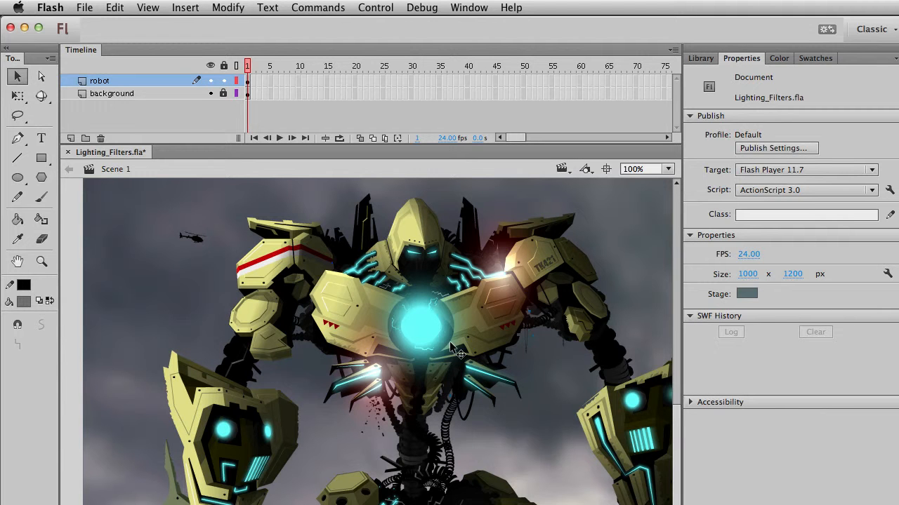
# - Place an enlarged red glow copy on the robot's blade arm, at about X 791, Y 806
pyautogui.press('space')
pyautogui.moveTo(410, 398); pyautogui.dragTo(350, 295)
pyautogui.moveTo(412, 346); pyautogui.dragTo(371, 419)
pyautogui.moveTo(494, 503); pyautogui.dragTo(383, 314)
pyautogui.moveTo(454, 406); pyautogui.dragTo(411, 351)
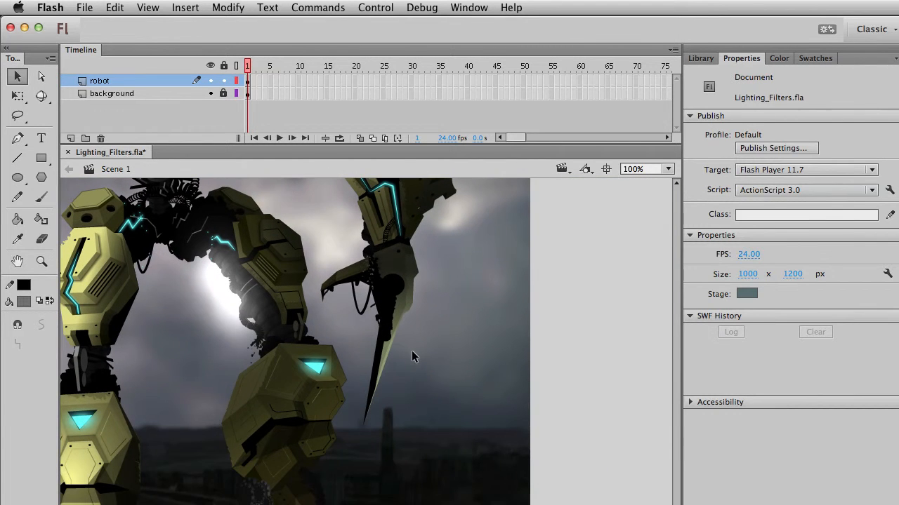
pyautogui.click(383, 474)
pyautogui.moveTo(382, 474); pyautogui.dragTo(388, 383)
# - Set the blade glow's alpha to 54% and adjust its shape along the blade with Free Transform
pyautogui.moveTo(817, 257); pyautogui.dragTo(793, 250)
pyautogui.press('q')
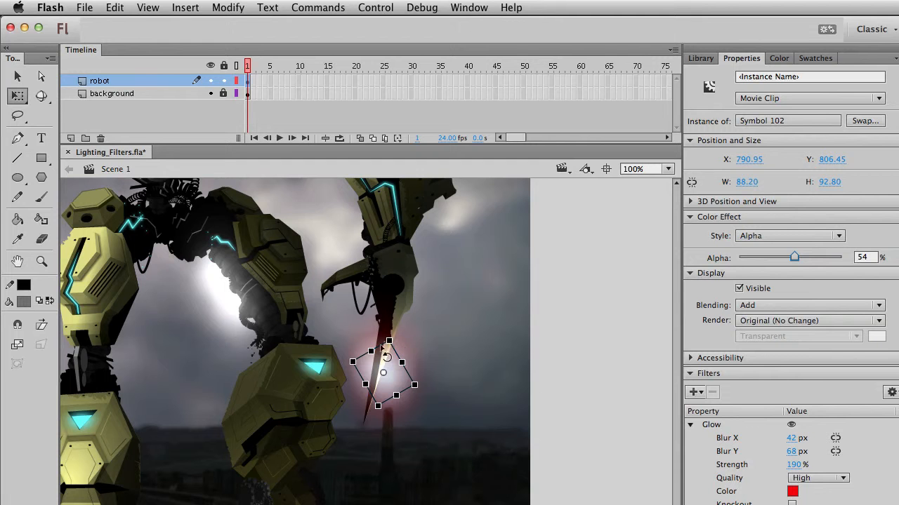
pyautogui.moveTo(401, 342)
pyautogui.mouseDown()
pyautogui.moveTo(426, 359)
pyautogui.moveTo(382, 364)
pyautogui.moveTo(381, 375)
pyautogui.moveTo(406, 357)
pyautogui.mouseUp()
pyautogui.press('v')
pyautogui.press('q')
pyautogui.click(581, 360)
pyautogui.moveTo(580, 395); pyautogui.dragTo(457, 327)
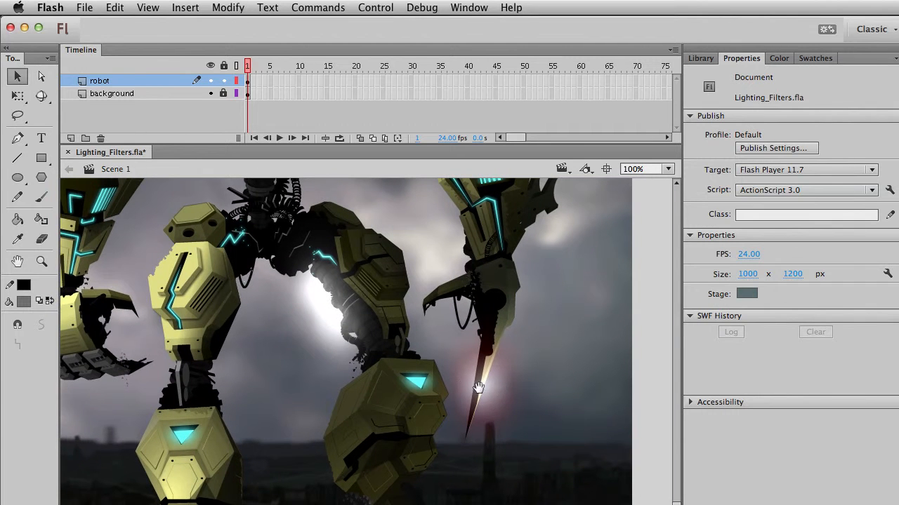
# - Duplicate the blade's red glow and place the copy beside the blade at about X 868, Y 820
pyautogui.hscroll(3, 454, 397)
pyautogui.click(451, 386)
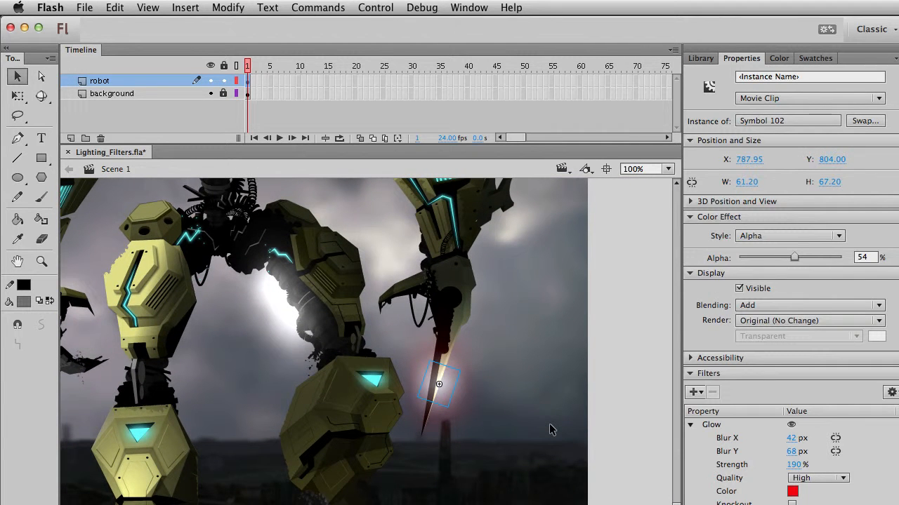
pyautogui.press('super+v')
pyautogui.moveTo(370, 504); pyautogui.dragTo(496, 398)
# - Remove all filters from the glow copy beside the blade, leaving a plain white ellipse
pyautogui.click(742, 238)
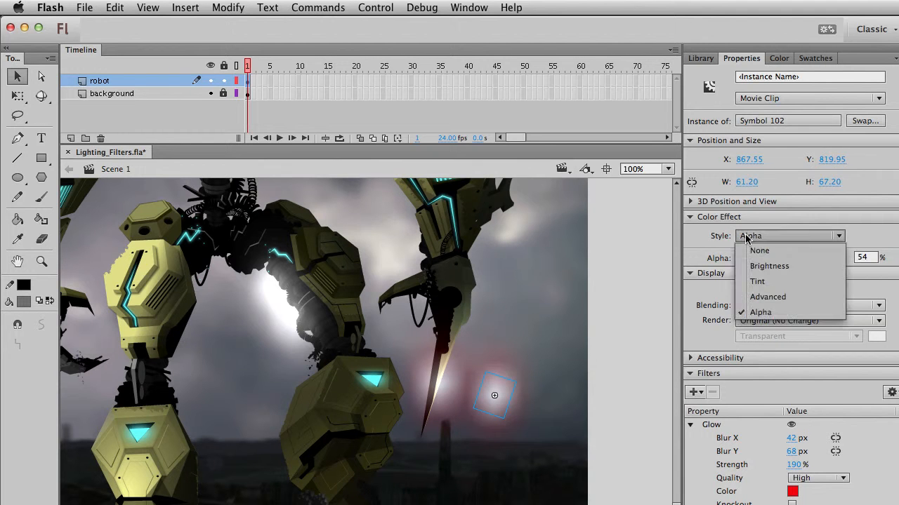
pyautogui.click(711, 235)
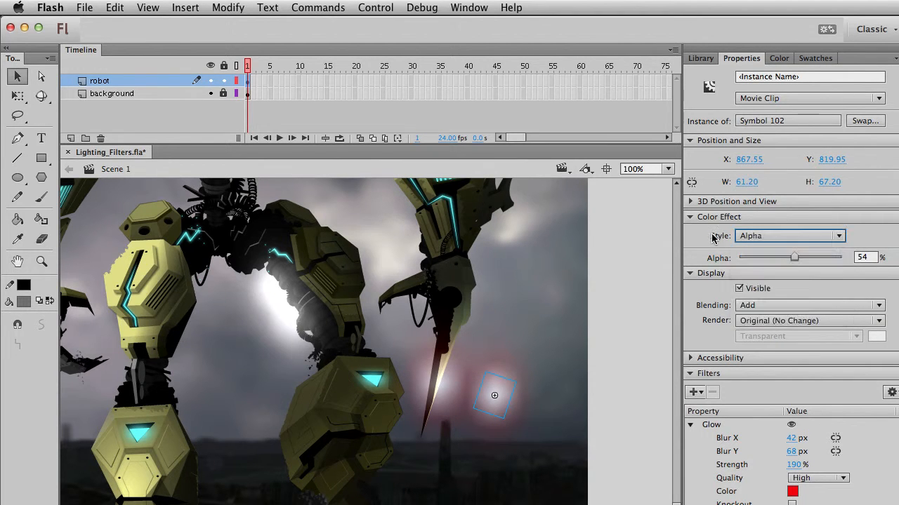
pyautogui.click(702, 375)
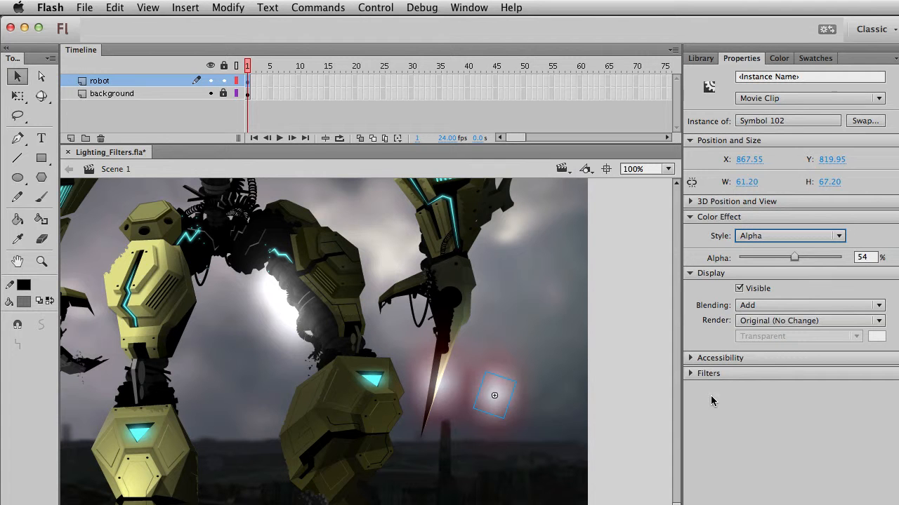
pyautogui.click(693, 374)
pyautogui.click(719, 426)
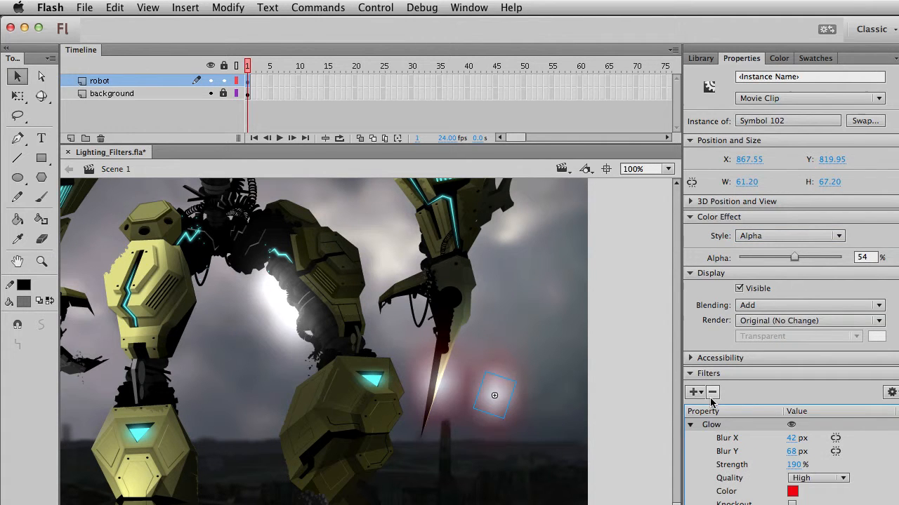
pyautogui.click(711, 392)
pyautogui.click(715, 426)
pyautogui.click(712, 392)
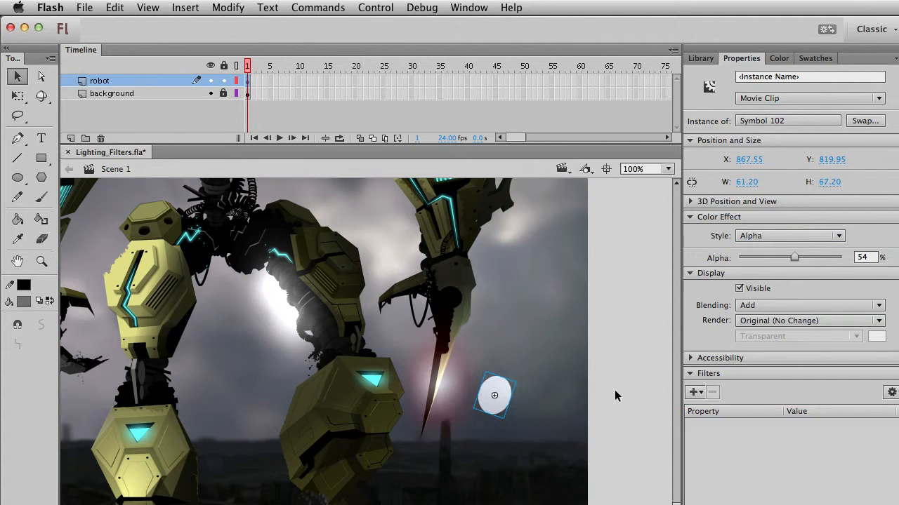
# - Shrink the plain ellipse to about 47 by 46 pixels and move it over the blade's glow, at about X 801, Y 809
pyautogui.press('q')
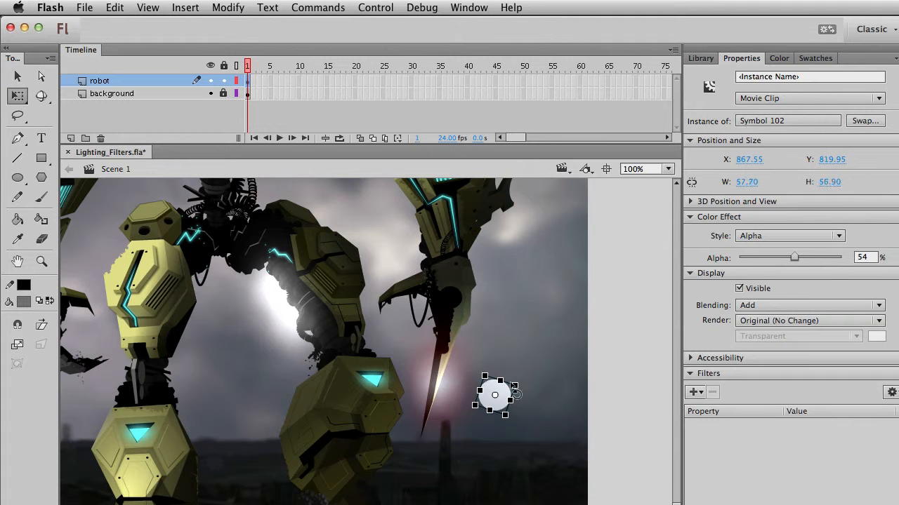
pyautogui.press('v')
pyautogui.moveTo(494, 402); pyautogui.dragTo(450, 397)
# - Set the small circle's alpha to 35% and its blending to Normal
pyautogui.moveTo(794, 257); pyautogui.dragTo(775, 259)
pyautogui.click(770, 304)
pyautogui.click(767, 317)
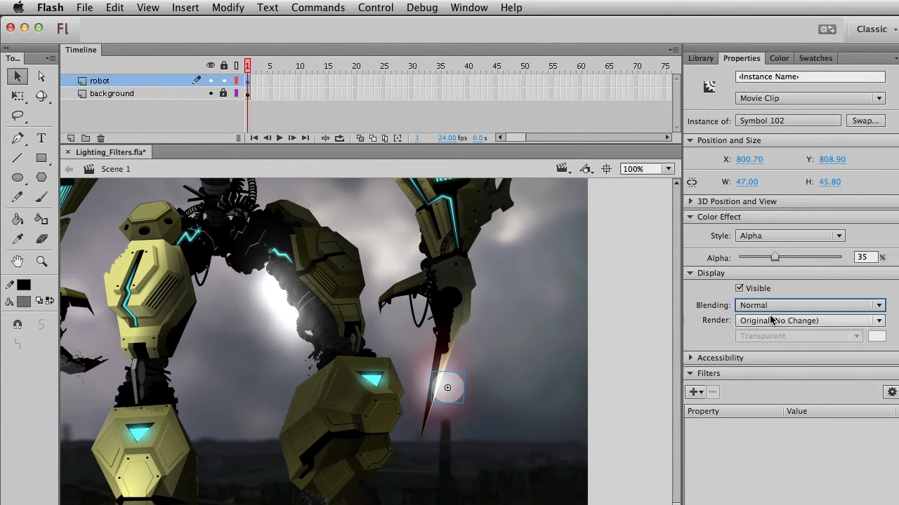
# - Duplicate the translucent circle beside the blade's glow and resize with Free Transform, making the larger circle about 49 by 48 pixels
pyautogui.moveTo(449, 388); pyautogui.dragTo(519, 357)
pyautogui.press('q')
pyautogui.press('v')
pyautogui.press('q')
pyautogui.press('v')
pyautogui.click(547, 444)
# - Duplicate the larger circle at about X 840, Y 809 and flatten the copy into a thin horizontal streak about 289 by 10 pixels
pyautogui.press('space')
pyautogui.click(463, 383)
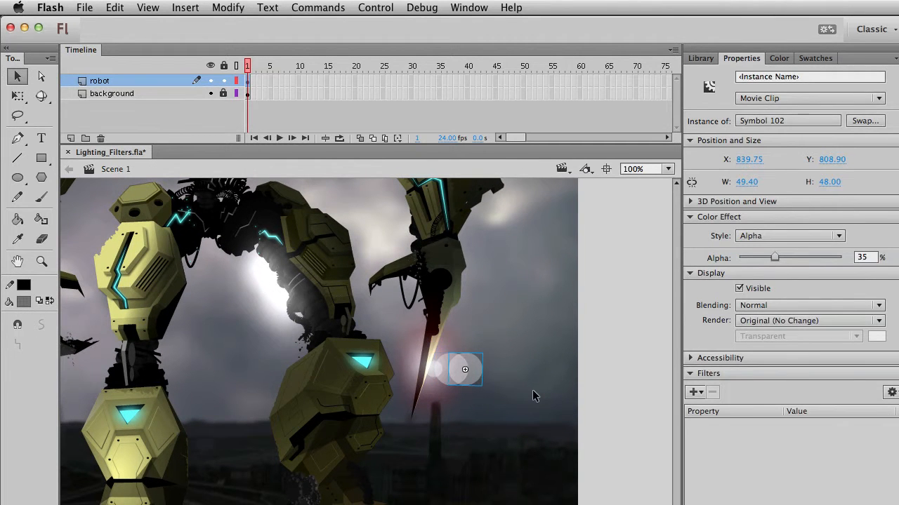
pyautogui.press('q')
pyautogui.moveTo(465, 384); pyautogui.dragTo(577, 372)
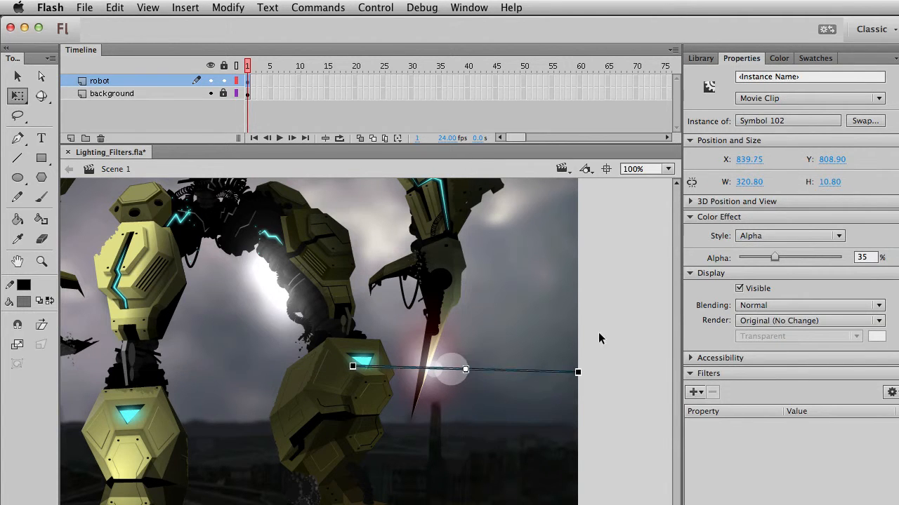
pyautogui.click(531, 381)
pyautogui.click(533, 373)
pyautogui.moveTo(590, 369); pyautogui.dragTo(567, 373)
pyautogui.press('super+z')
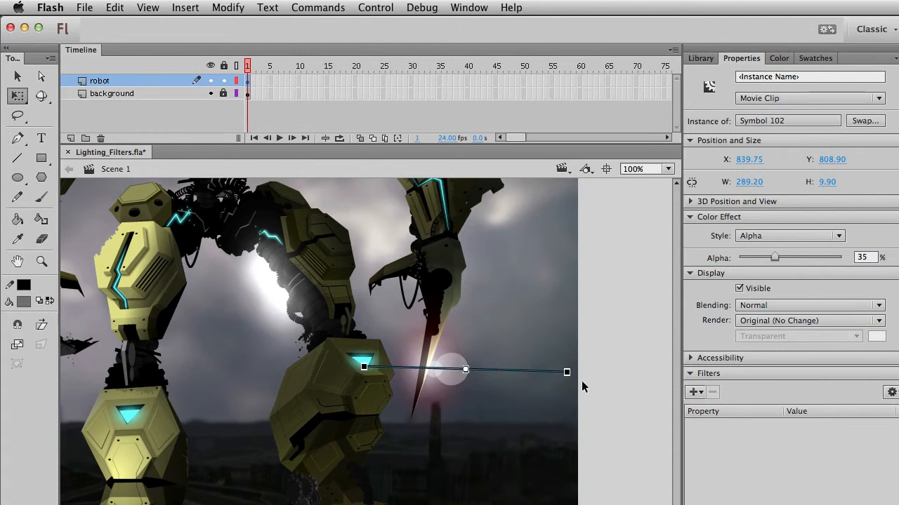
pyautogui.click(583, 372)
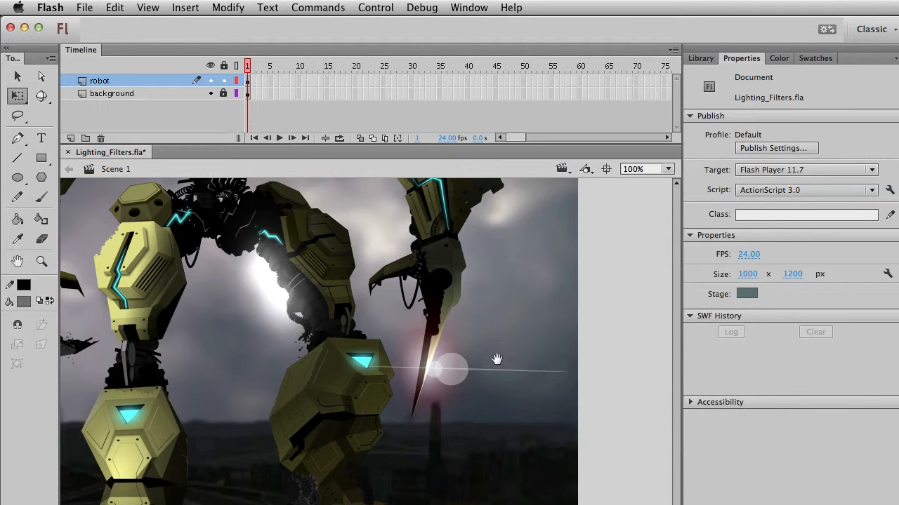
# - Add a copy of the horizontal streak, rotated to vertical, crossing the blade's glow
pyautogui.press('v')
pyautogui.click(457, 372)
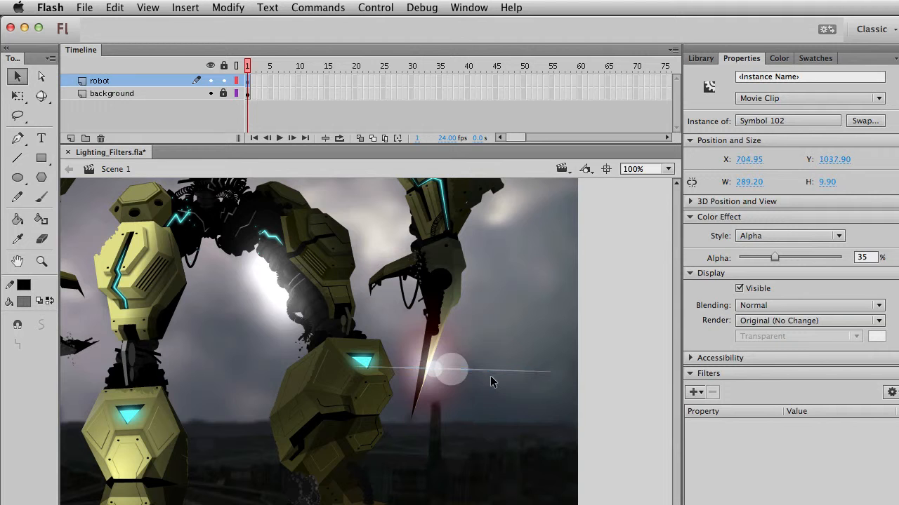
pyautogui.press('q')
pyautogui.press('v')
pyautogui.moveTo(432, 504); pyautogui.dragTo(494, 424)
pyautogui.press('q')
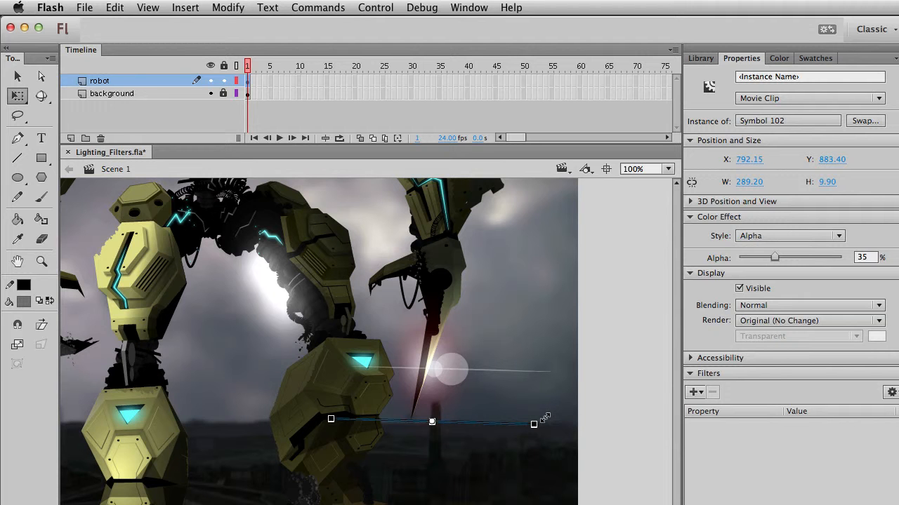
pyautogui.moveTo(545, 421); pyautogui.dragTo(439, 504)
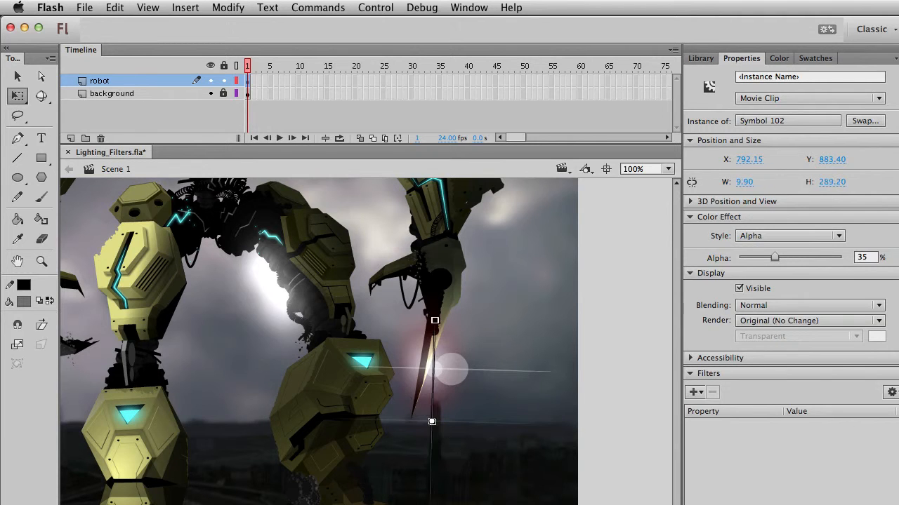
pyautogui.press('v')
pyautogui.moveTo(434, 463); pyautogui.dragTo(434, 385)
pyautogui.click(587, 473)
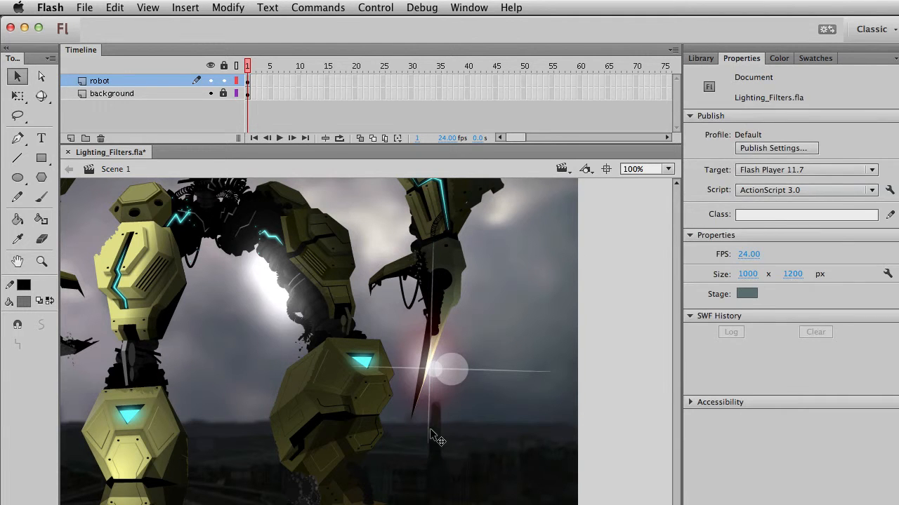
# - Shrink the vertical streak to about 4.5 by 93.5 pixels and centre it on the blade's glow at X 792.10, Y 809.40
pyautogui.click(431, 431)
pyautogui.press('q')
pyautogui.moveTo(433, 250); pyautogui.dragTo(431, 310)
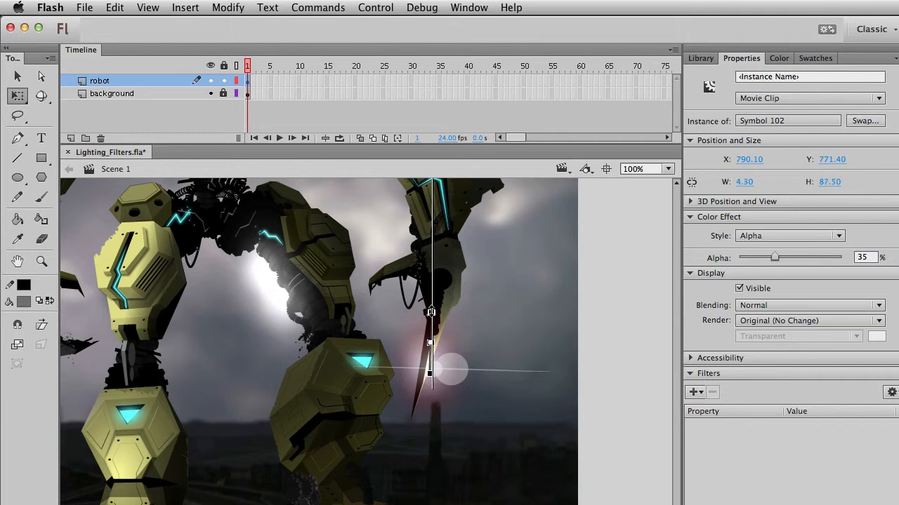
pyautogui.press('v')
pyautogui.hotkey('shift', 'Down')
pyautogui.hotkey('shift', 'Down')
pyautogui.press('Right')
pyautogui.press('Right')
pyautogui.press('Up')
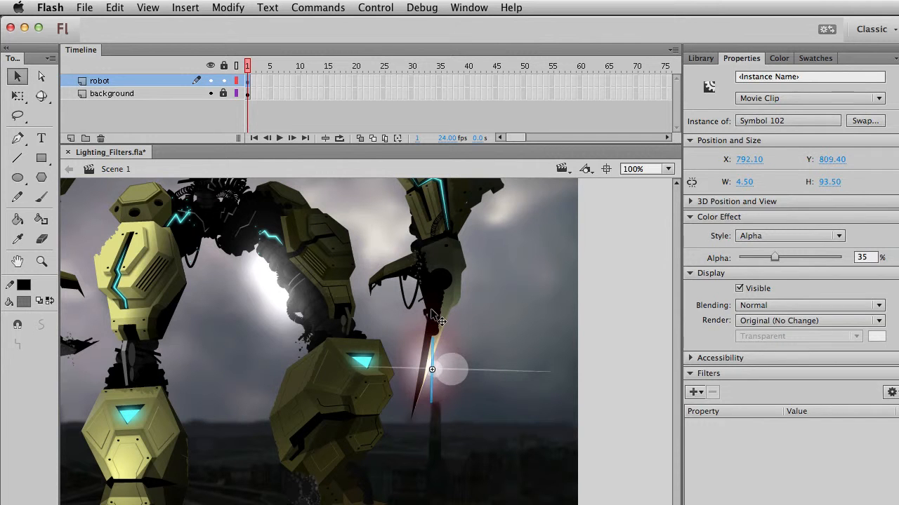
pyautogui.click(536, 361)
# - Set the alpha of the larger circle beside the blade to 14%
pyautogui.click(466, 385)
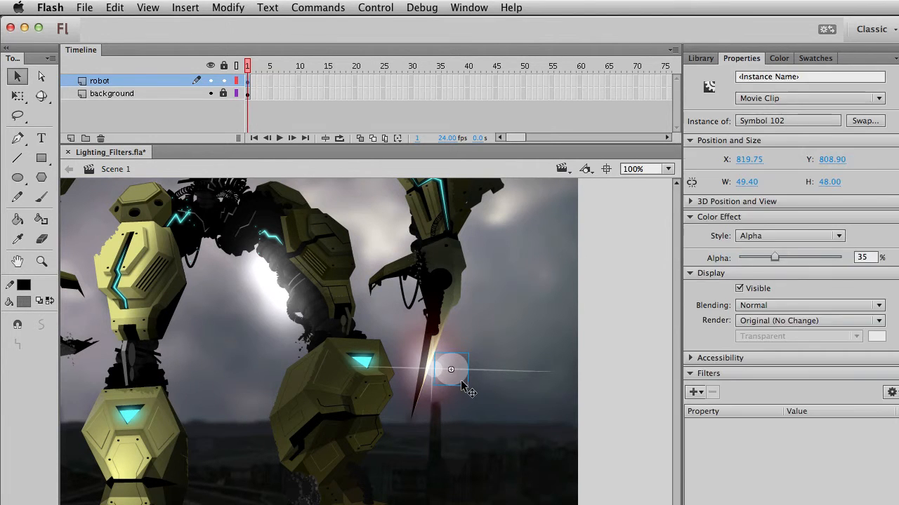
pyautogui.moveTo(775, 257); pyautogui.dragTo(754, 258)
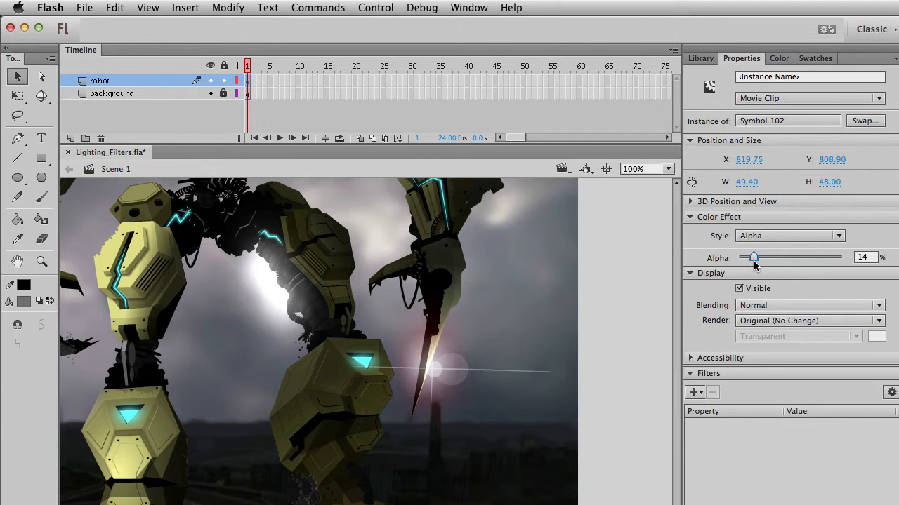
pyautogui.click(612, 322)
# - Select all the flare pieces on the blade, including the vertical streak, and nudge them 3 pixels towards the blade
pyautogui.moveTo(648, 339); pyautogui.dragTo(337, 404)
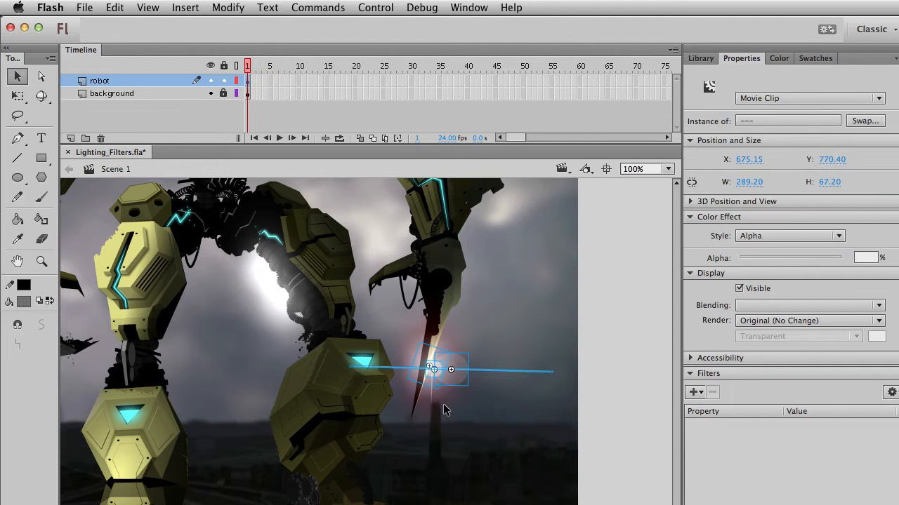
pyautogui.hotkey('shift', 'Left')
pyautogui.hotkey('shift', 'Right')
pyautogui.keyDown('shift'); pyautogui.click(434, 399); pyautogui.keyUp('shift')
pyautogui.hotkey('shift', 'Left')
pyautogui.hotkey('shift', 'Right')
pyautogui.press('Left')
pyautogui.press('Left')
pyautogui.press('Left')
# - Convert the selected flare pieces into a movie clip symbol named "lens flare"
pyautogui.press('F8')
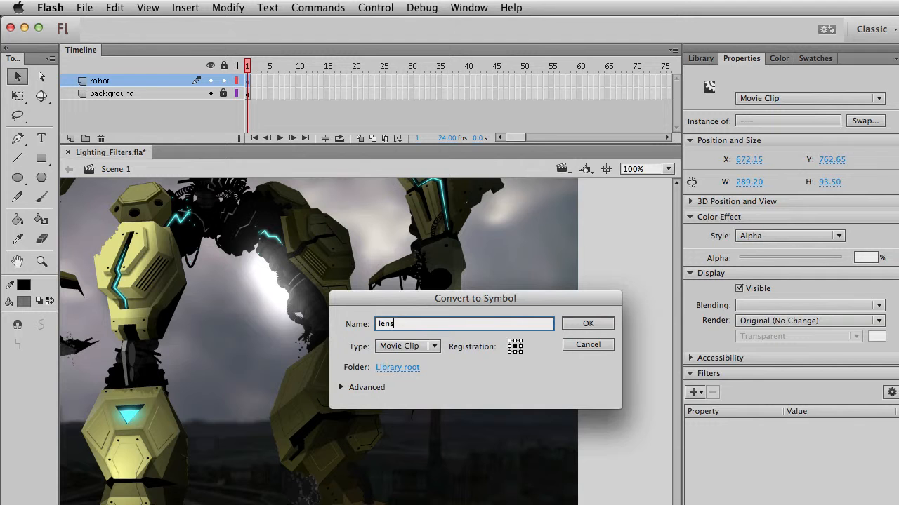
pyautogui.write('lens flare')
pyautogui.press('Return')
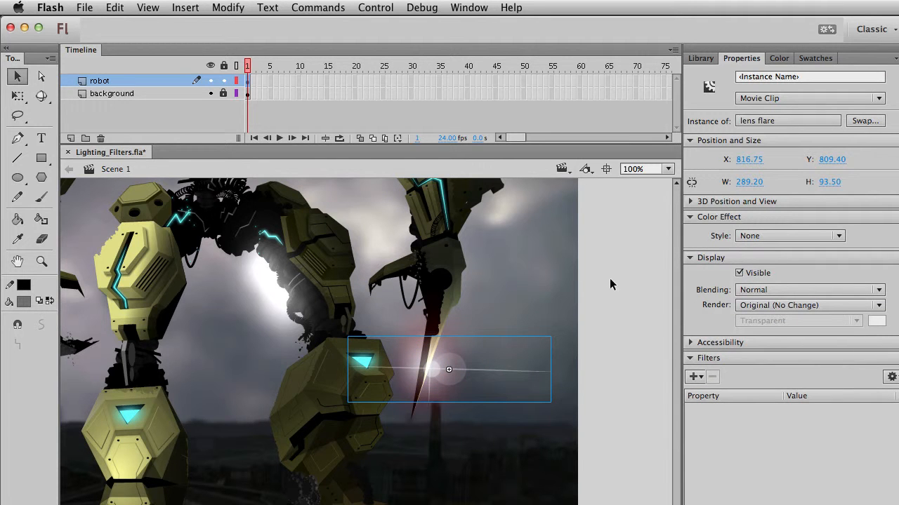
pyautogui.click(603, 250)
# - Duplicate the shoulder's red glow onto the robot's hood, fitted to about 64 by 67 pixels at about X 463, Y 218
pyautogui.moveTo(333, 248); pyautogui.dragTo(366, 341)
pyautogui.moveTo(307, 288); pyautogui.dragTo(389, 437)
pyautogui.moveTo(369, 319); pyautogui.dragTo(388, 393)
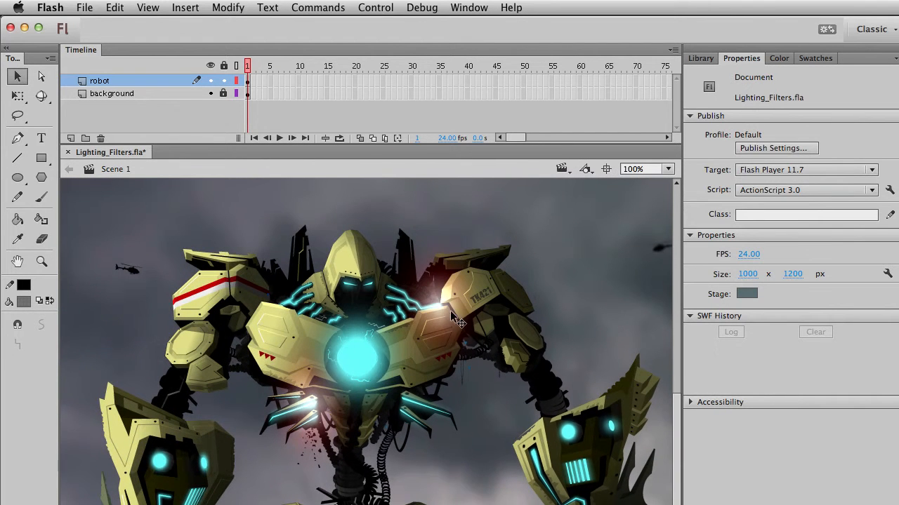
pyautogui.click(456, 323)
pyautogui.moveTo(455, 322); pyautogui.dragTo(344, 281)
pyautogui.press('q')
pyautogui.press('v')
pyautogui.click(589, 325)
# - Set the alpha of the red glow on the hood to 47%
pyautogui.click(343, 277)
pyautogui.moveTo(809, 258); pyautogui.dragTo(785, 259)
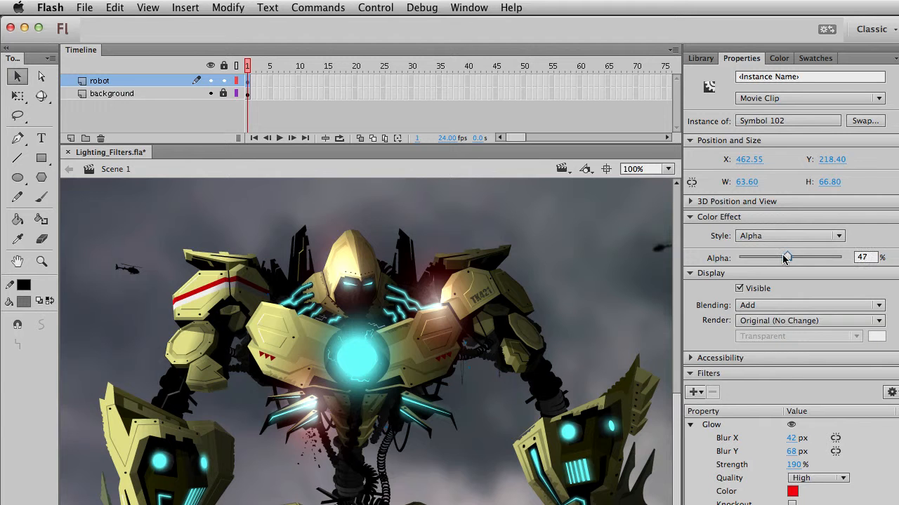
pyautogui.click(485, 442)
# - Try a copy of the hood's red glow on the forearm lights and delete it
pyautogui.moveTo(417, 431); pyautogui.dragTo(454, 371)
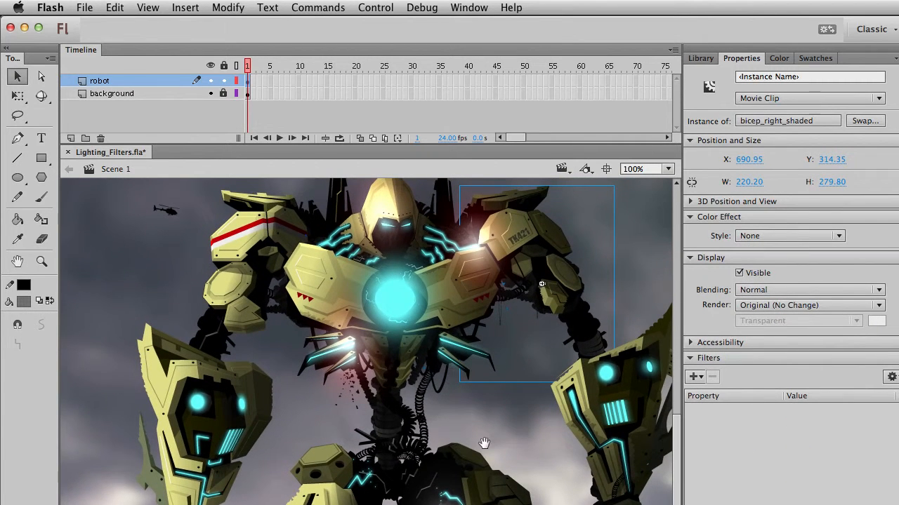
pyautogui.click(384, 227)
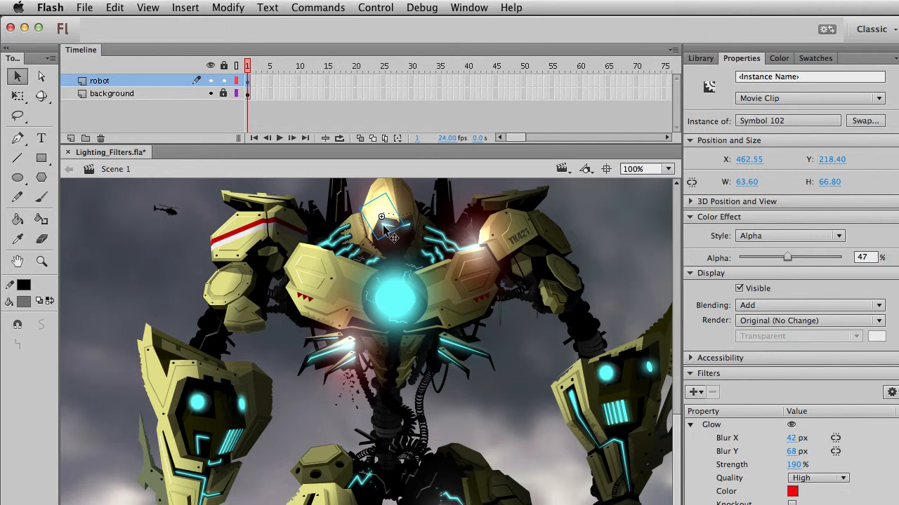
pyautogui.moveTo(383, 226); pyautogui.dragTo(186, 400)
pyautogui.press('q')
pyautogui.press('Delete')
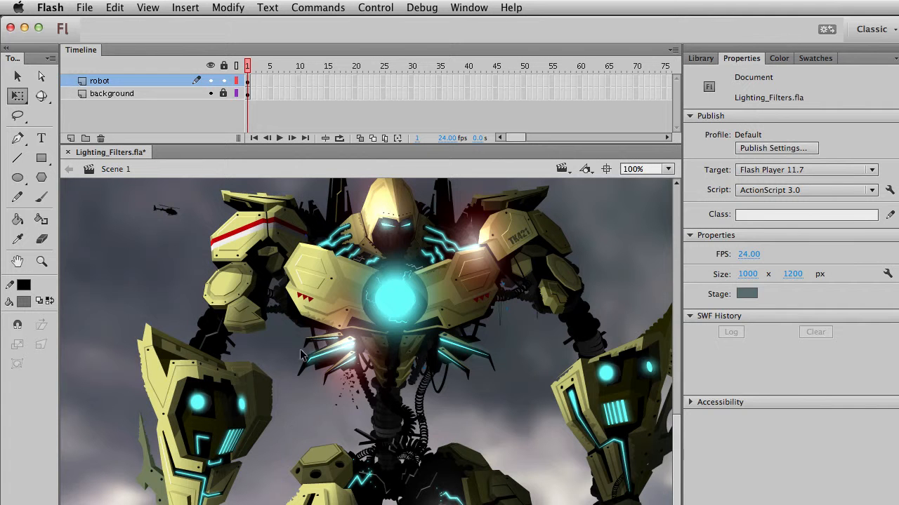
# - Review the glow effects on the robot's head, shoulder, chest core and lower body
pyautogui.click(252, 262)
pyautogui.click(201, 443)
pyautogui.press('v')
pyautogui.moveTo(214, 470); pyautogui.dragTo(210, 490)
pyautogui.click(375, 233)
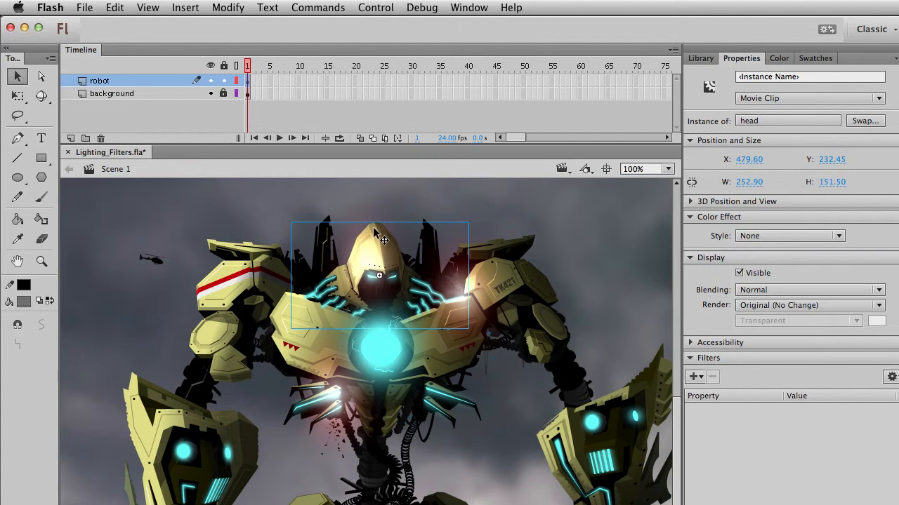
pyautogui.click(371, 262)
pyautogui.moveTo(370, 262); pyautogui.dragTo(370, 274)
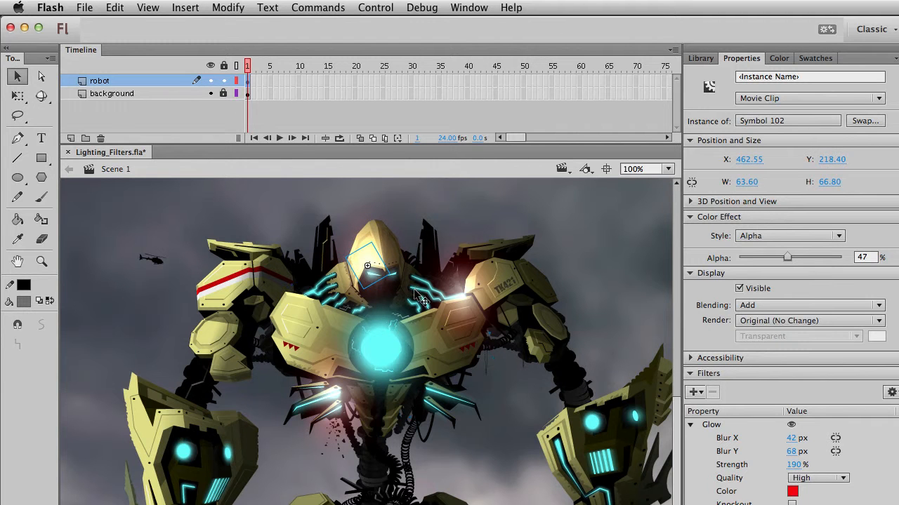
pyautogui.click(367, 335)
pyautogui.click(336, 397)
pyautogui.click(457, 296)
pyautogui.click(524, 438)
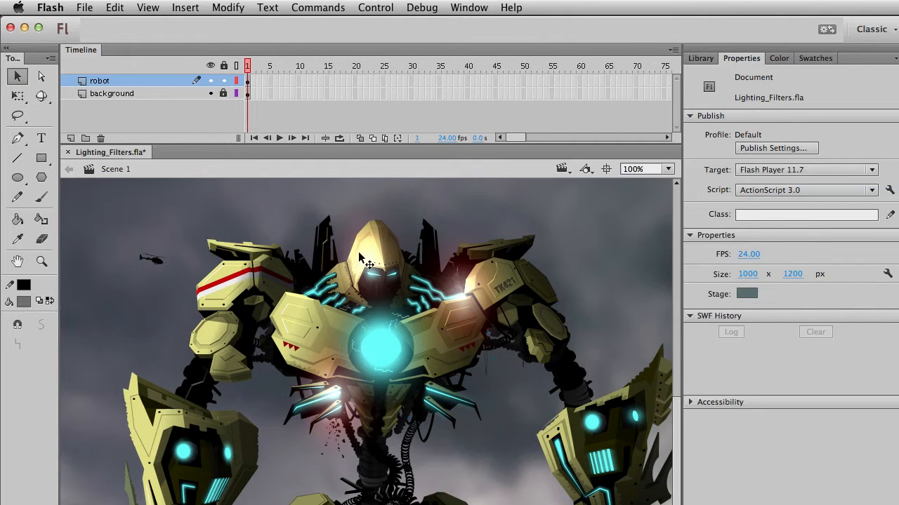
pyautogui.click(381, 276)
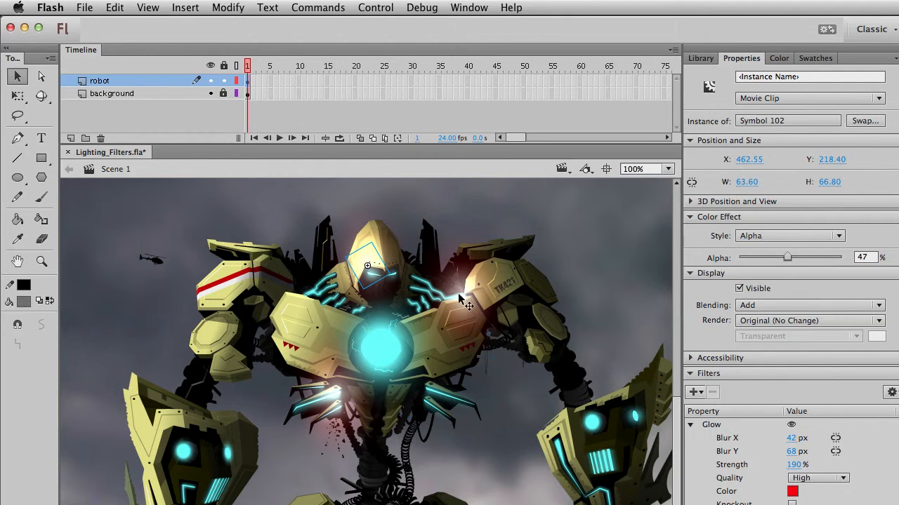
pyautogui.click(518, 309)
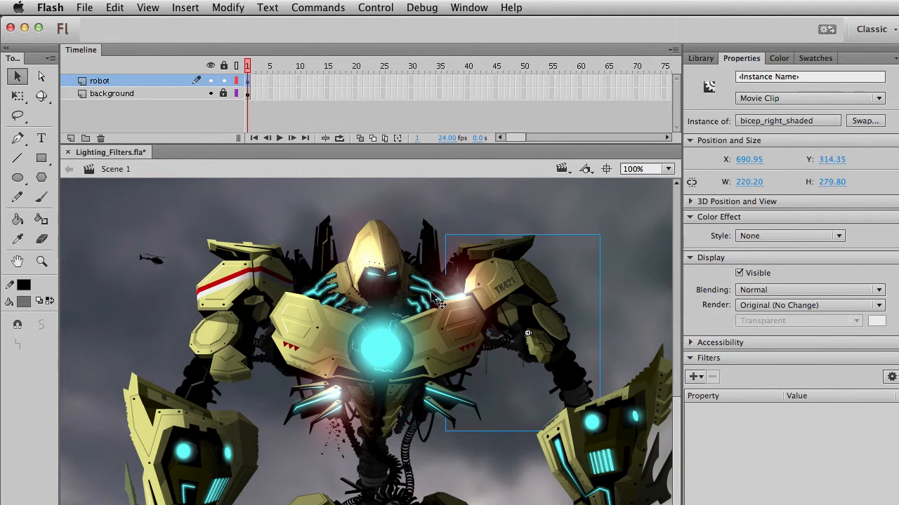
pyautogui.click(396, 344)
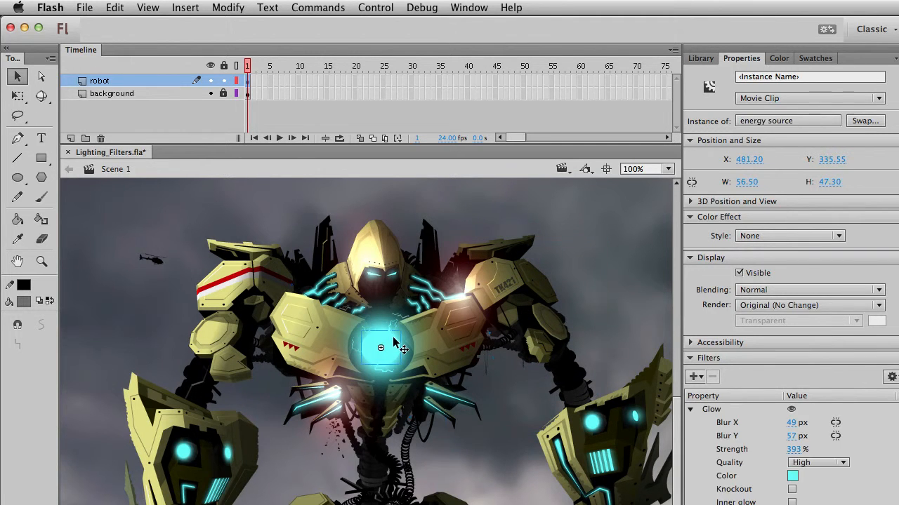
pyautogui.click(467, 458)
pyautogui.moveTo(453, 465); pyautogui.dragTo(447, 345)
pyautogui.moveTo(416, 404); pyautogui.dragTo(427, 320)
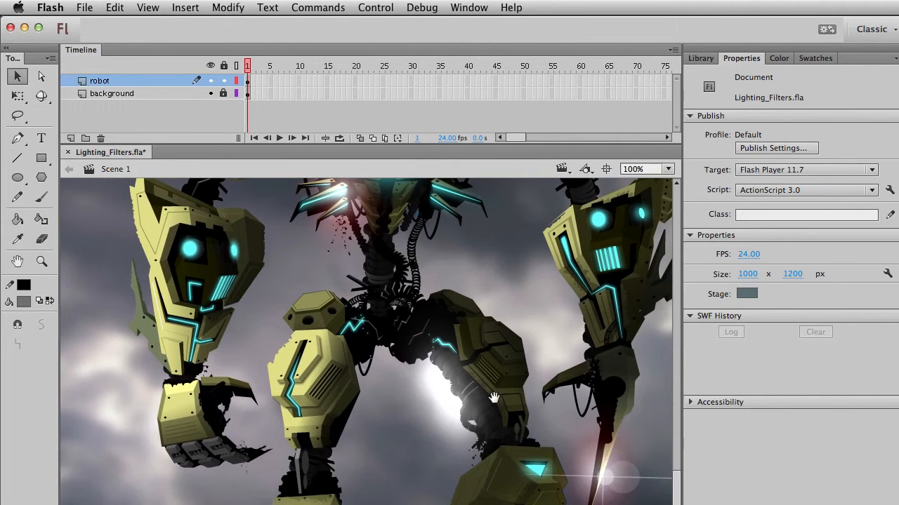
# - Try the hood's red glow on the robot's chest armour and forearm, and undo the changes
pyautogui.moveTo(506, 421); pyautogui.dragTo(505, 504)
pyautogui.moveTo(462, 356); pyautogui.dragTo(469, 442)
pyautogui.moveTo(432, 407); pyautogui.dragTo(424, 407)
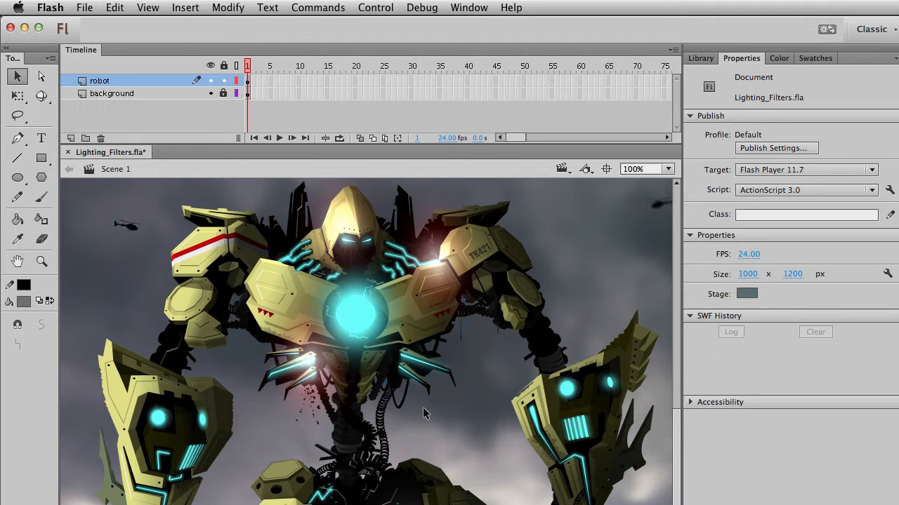
pyautogui.click(344, 217)
pyautogui.click(374, 254)
pyautogui.moveTo(374, 254); pyautogui.dragTo(307, 330)
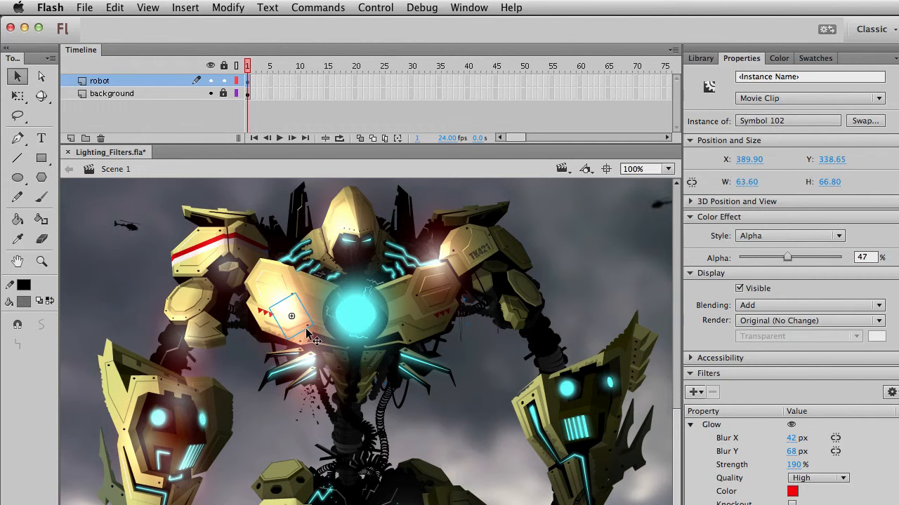
pyautogui.press('super+z')
pyautogui.press('super+z')
pyautogui.press('super+z')
pyautogui.press('super+z')
pyautogui.press('super+z')
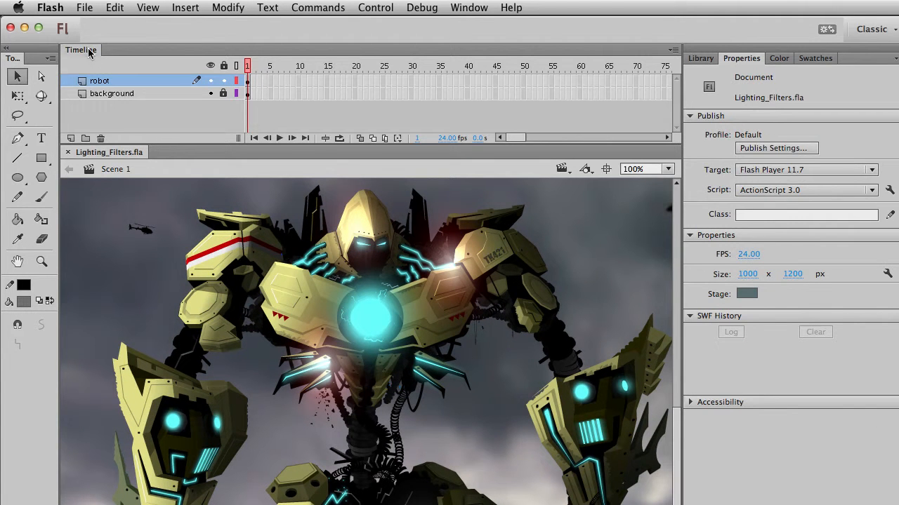
# - Move the Timeline panel away from above the stage to enlarge the work area
pyautogui.moveTo(90, 52); pyautogui.dragTo(846, 176)
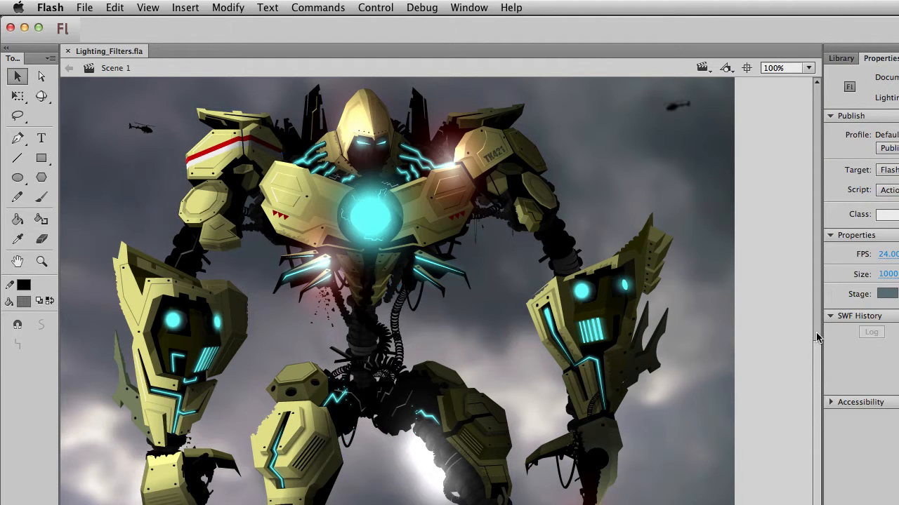
pyautogui.scroll(-5, 817, 364)
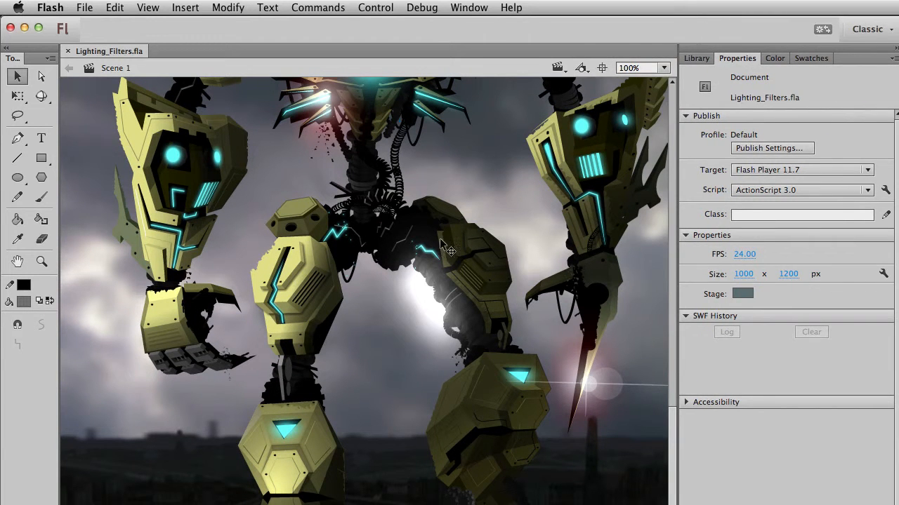
# - Add a Blur filter with High quality to the shaded right boot
pyautogui.click(502, 421)
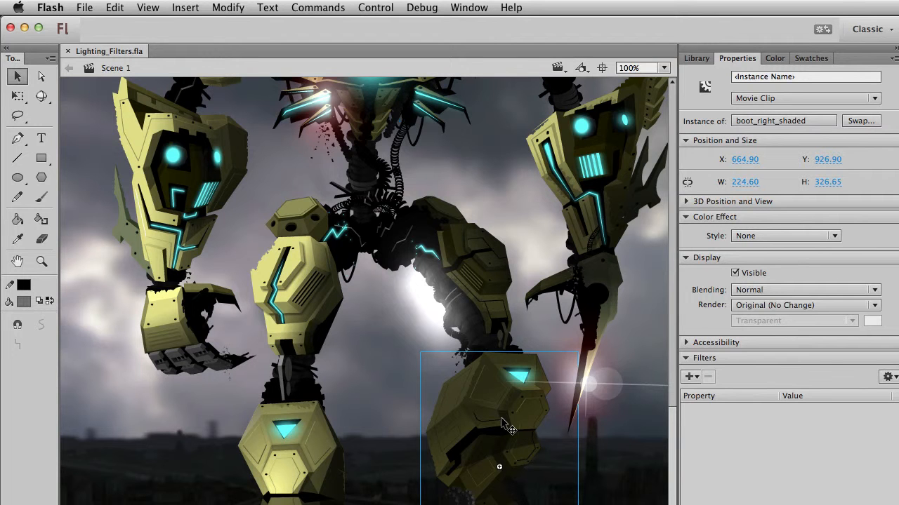
pyautogui.moveTo(485, 407); pyautogui.dragTo(420, 330)
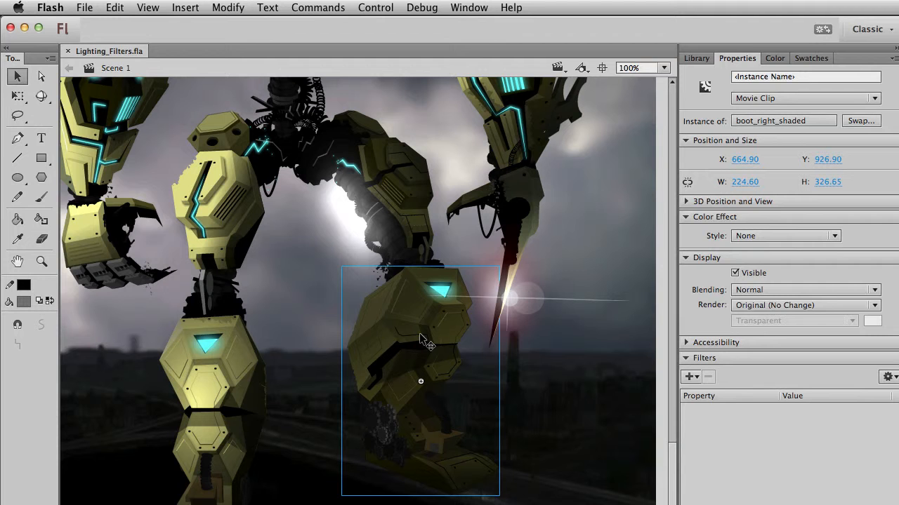
pyautogui.click(690, 377)
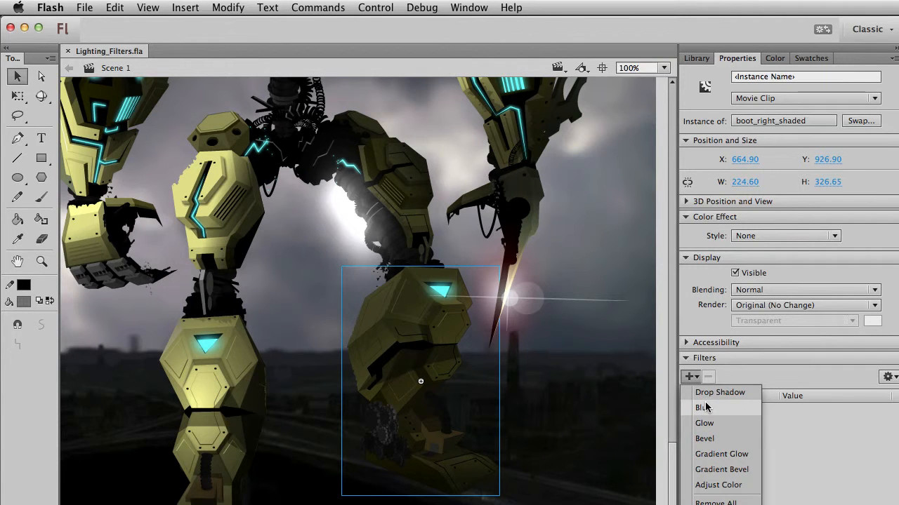
pyautogui.click(704, 407)
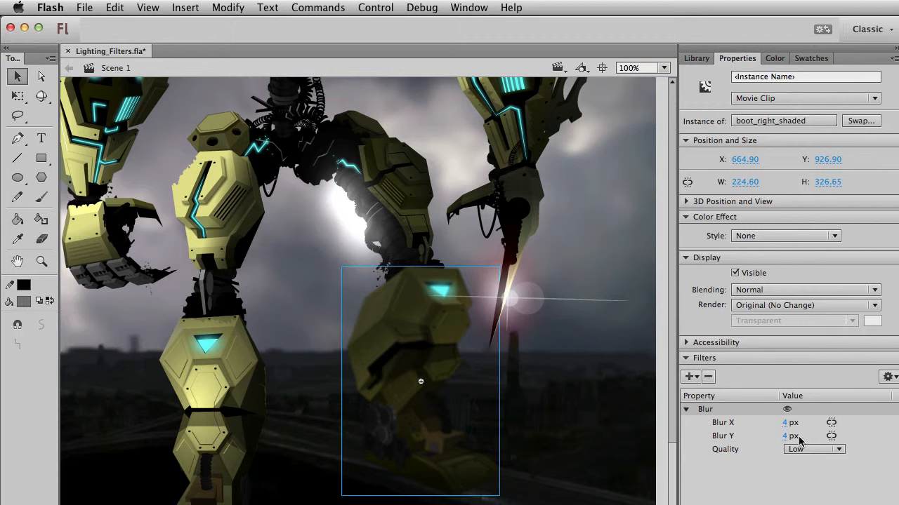
pyautogui.click(805, 450)
pyautogui.click(810, 488)
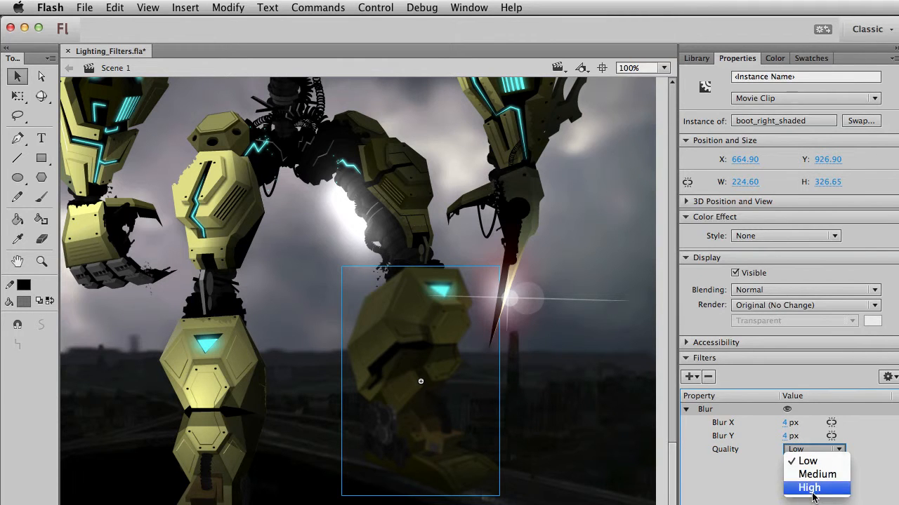
# - Set the right boot's blur to 1 px in X and 2 px in Y, and deselect it
pyautogui.click(787, 425)
pyautogui.write('2')
pyautogui.press('Tab')
pyautogui.write('2')
pyautogui.press('Tab')
pyautogui.click(787, 423)
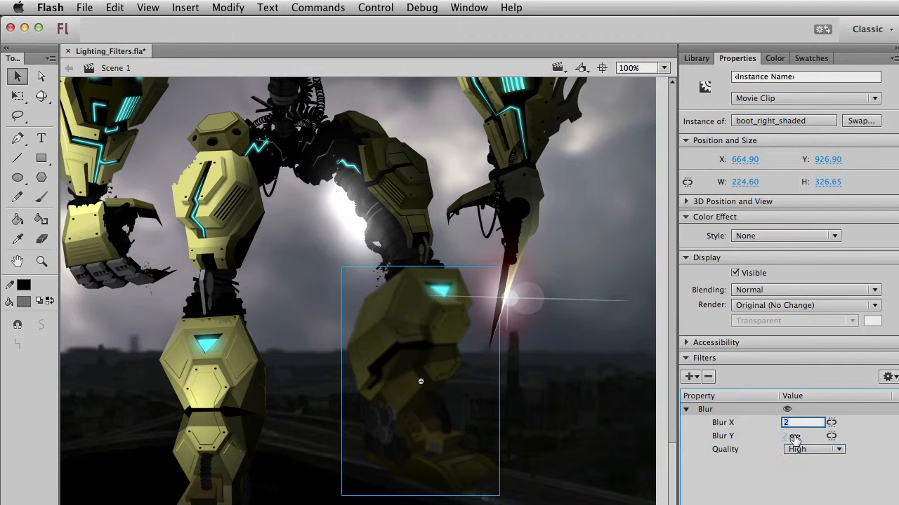
pyautogui.write('1')
pyautogui.press('Tab')
pyautogui.click(393, 457)
pyautogui.click(409, 378)
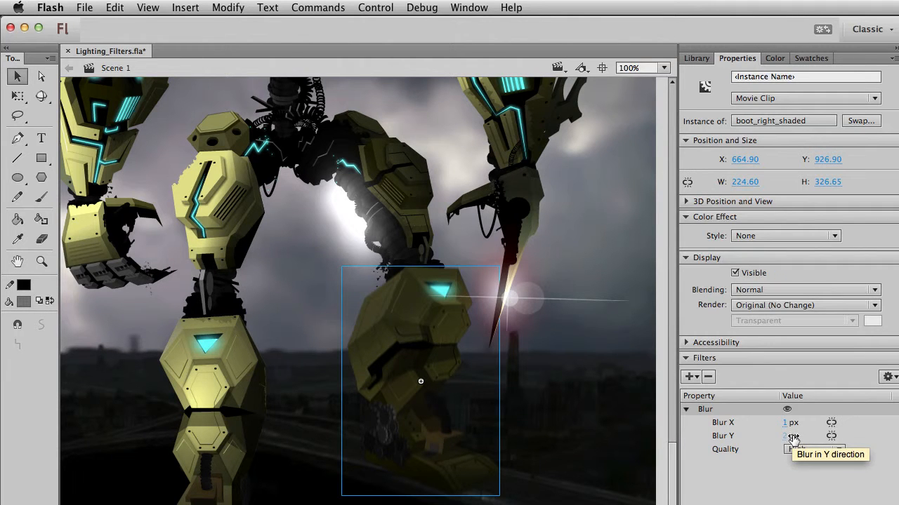
pyautogui.click(463, 371)
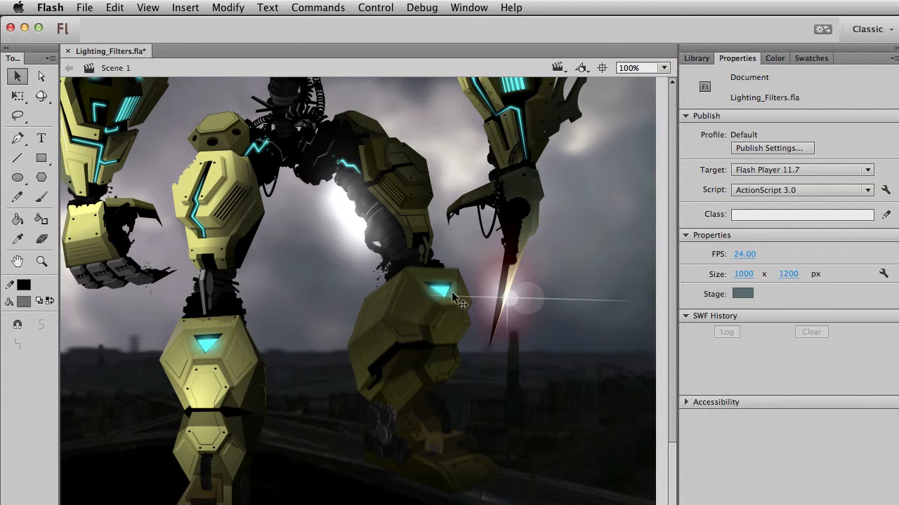
# - Try a stronger Blur Y of 8 px on the right boot and return it to 2 px
pyautogui.click(421, 381)
pyautogui.click(800, 436)
pyautogui.moveTo(801, 436); pyautogui.dragTo(804, 436)
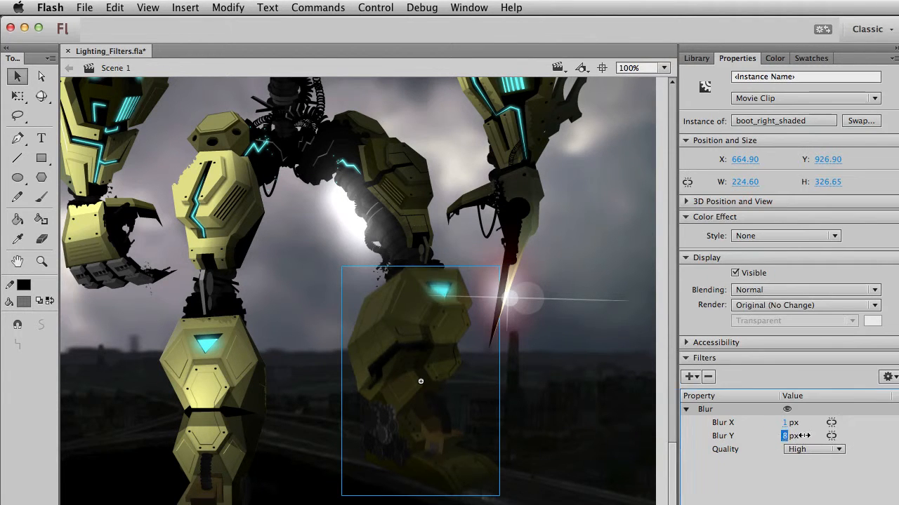
pyautogui.write('2')
pyautogui.press('Return')
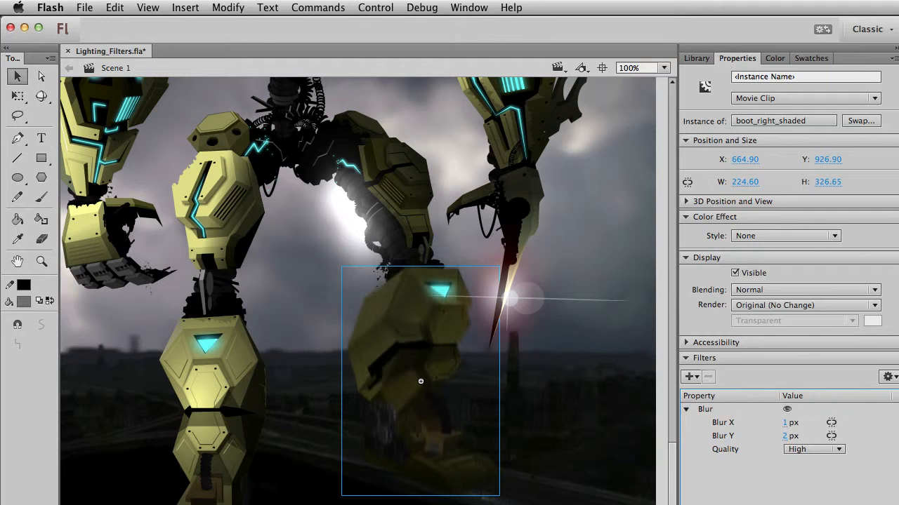
# - Try a Blur filter on the right thigh and knee parts together with the white glow, and undo it
pyautogui.click(442, 235)
pyautogui.click(419, 214)
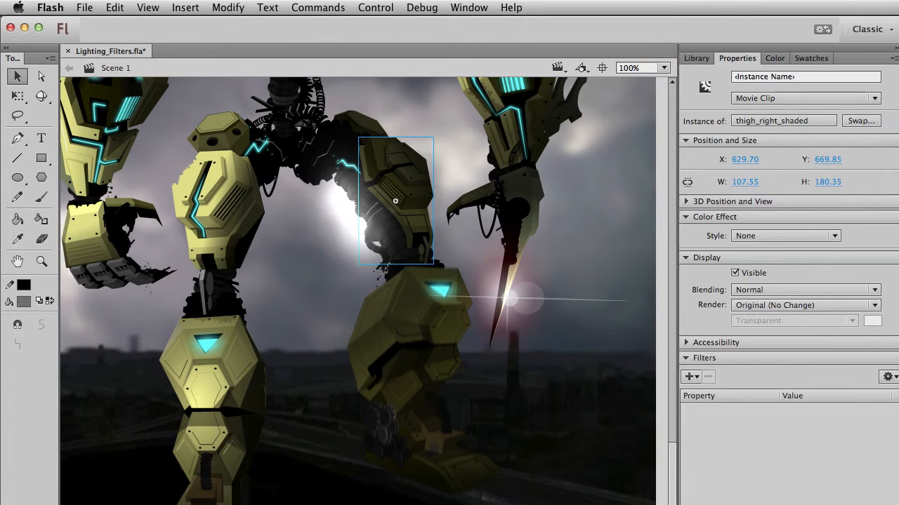
pyautogui.click(444, 246)
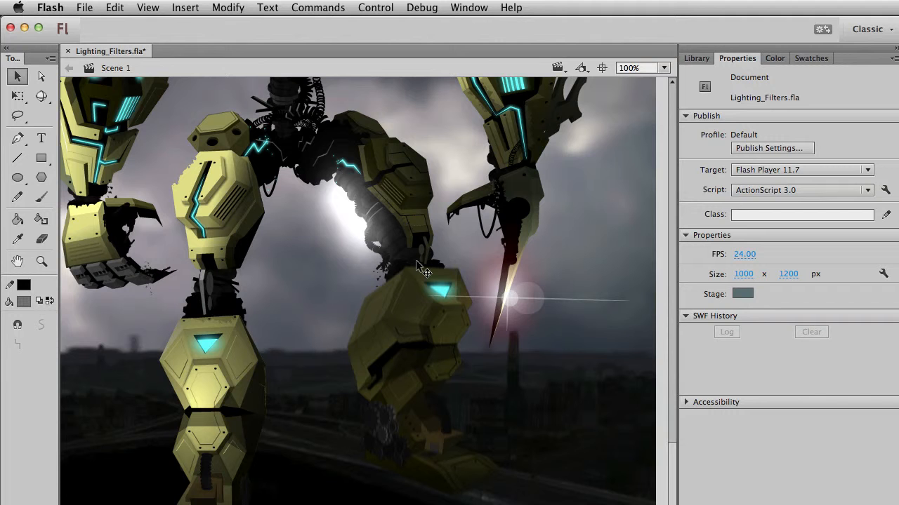
pyautogui.click(409, 254)
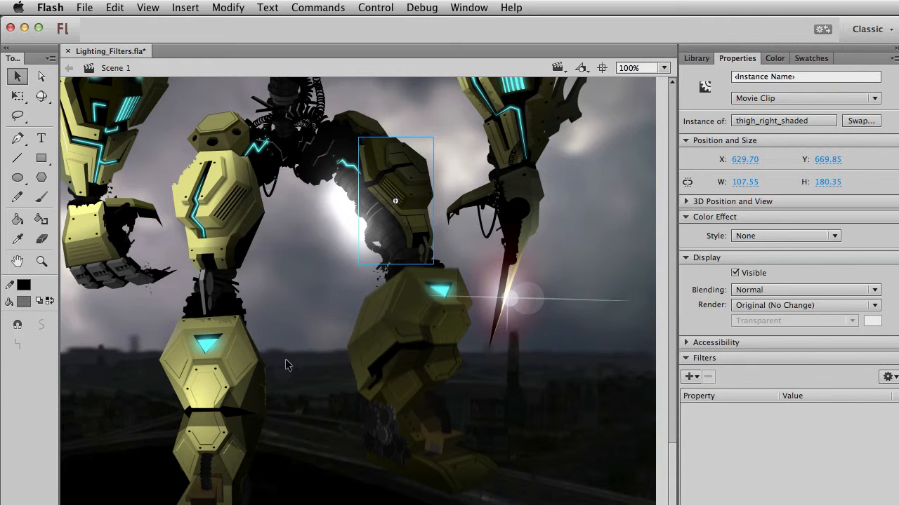
pyautogui.moveTo(451, 504); pyautogui.dragTo(336, 94)
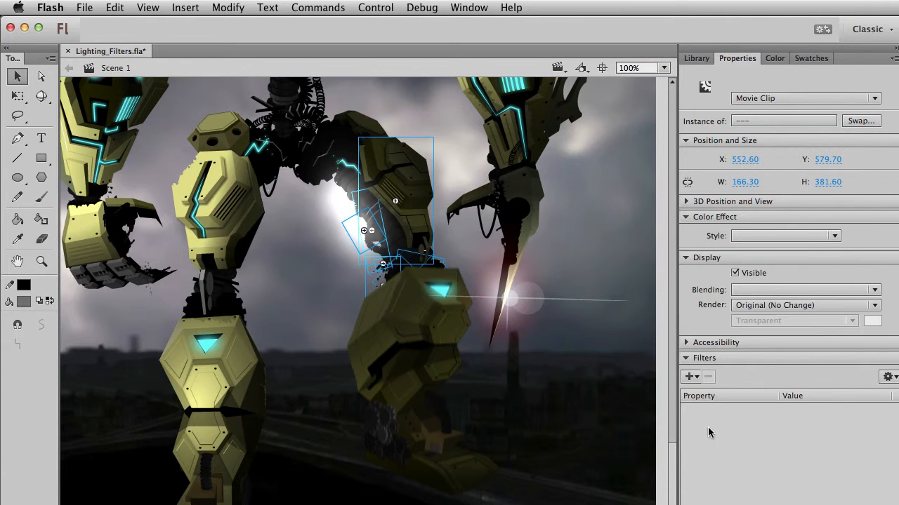
pyautogui.click(695, 377)
pyautogui.click(707, 410)
pyautogui.press('super+z')
pyautogui.click(413, 305)
pyautogui.click(364, 231)
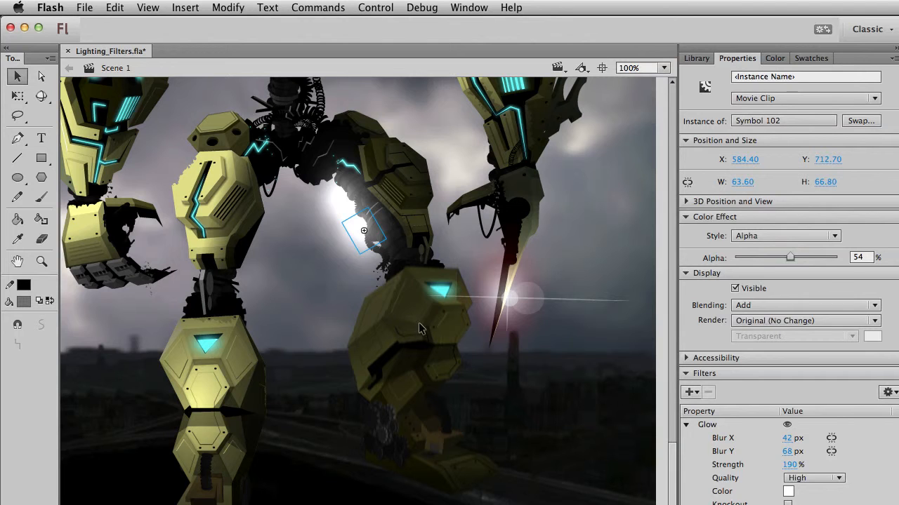
# - Select the right thigh and knee parts without the white glow, and cut and paste them in place
pyautogui.click(416, 204)
pyautogui.moveTo(448, 504); pyautogui.dragTo(357, 183)
pyautogui.click(379, 244)
pyautogui.press('super+z')
pyautogui.keyDown('shift'); pyautogui.click(399, 240); pyautogui.keyUp('shift')
pyautogui.keyDown('shift'); pyautogui.click(401, 247); pyautogui.keyUp('shift')
pyautogui.keyDown('shift'); pyautogui.click(380, 250); pyautogui.keyUp('shift')
pyautogui.keyDown('shift'); pyautogui.click(381, 247); pyautogui.keyUp('shift')
pyautogui.keyDown('shift'); pyautogui.click(398, 245); pyautogui.keyUp('shift')
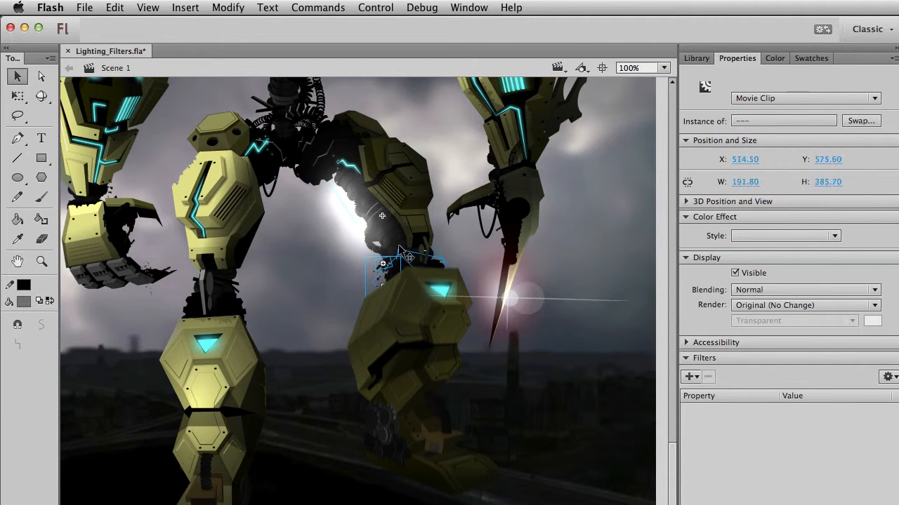
pyautogui.keyDown('shift'); pyautogui.click(396, 206); pyautogui.keyUp('shift')
pyautogui.press('super+x')
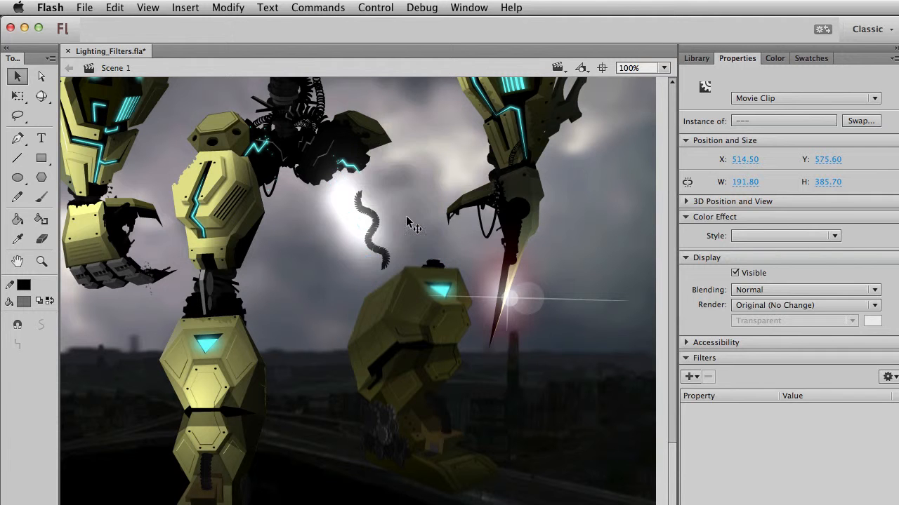
pyautogui.press('super+shift+v')
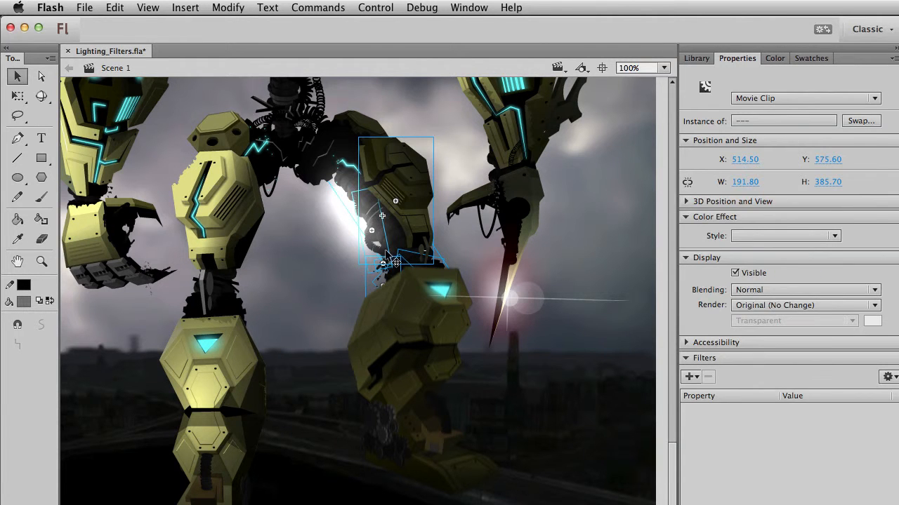
pyautogui.press('super+x')
pyautogui.press('super+shift+v')
# - Add a High-quality Blur filter to the selected thigh and knee parts, with Blur X 1 px and Blur Y 2 px
pyautogui.click(693, 377)
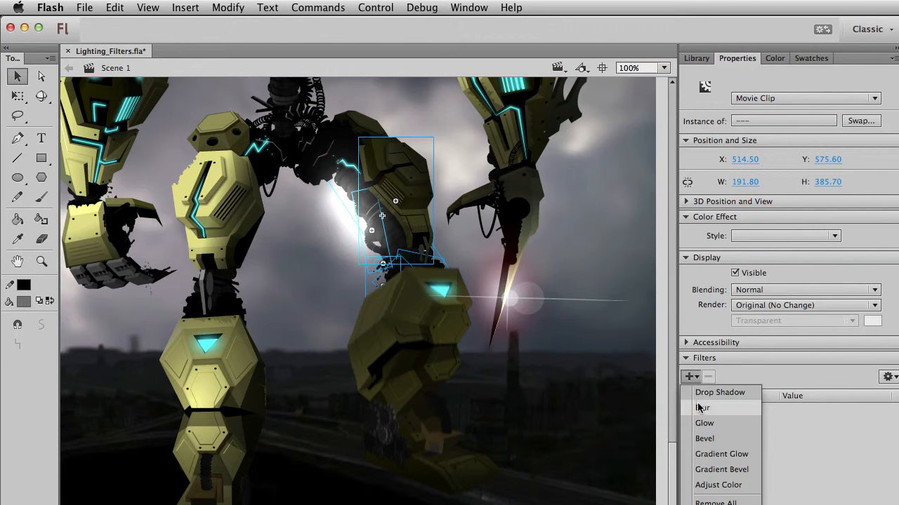
pyautogui.click(698, 408)
pyautogui.click(797, 451)
pyautogui.click(806, 485)
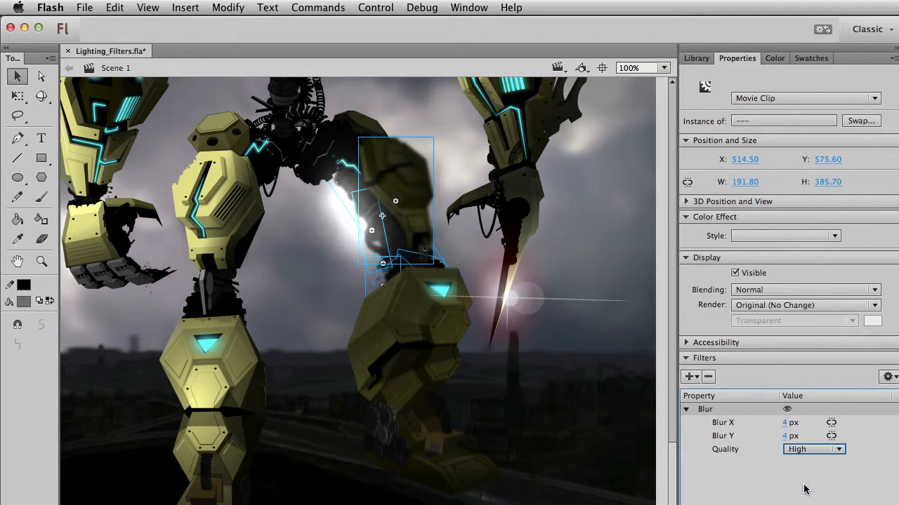
pyautogui.click(794, 424)
pyautogui.write('1')
pyautogui.click(790, 436)
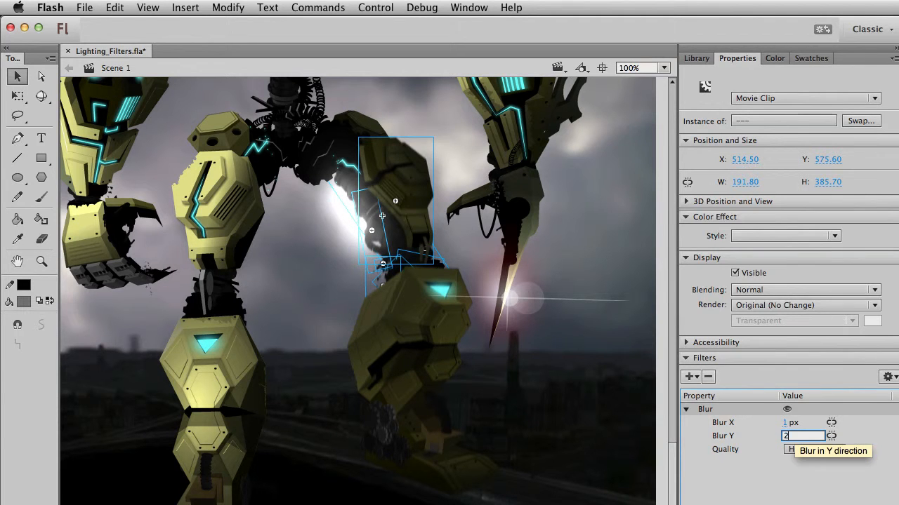
pyautogui.write('1')
pyautogui.press('Tab')
pyautogui.press('super+shift+a')
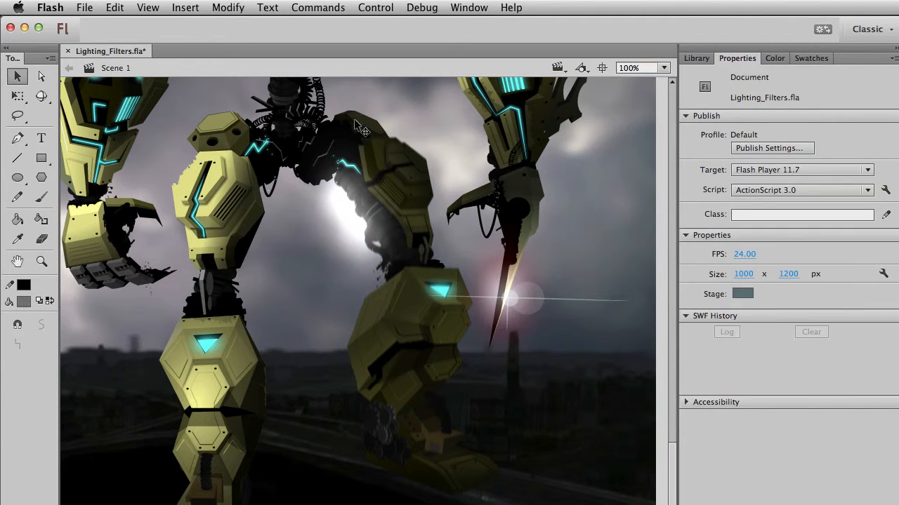
# - Add a High-quality Blur filter to the upper right thigh, with Blur X and Blur Y at 2 px
pyautogui.click(385, 132)
pyautogui.click(692, 377)
pyautogui.click(702, 408)
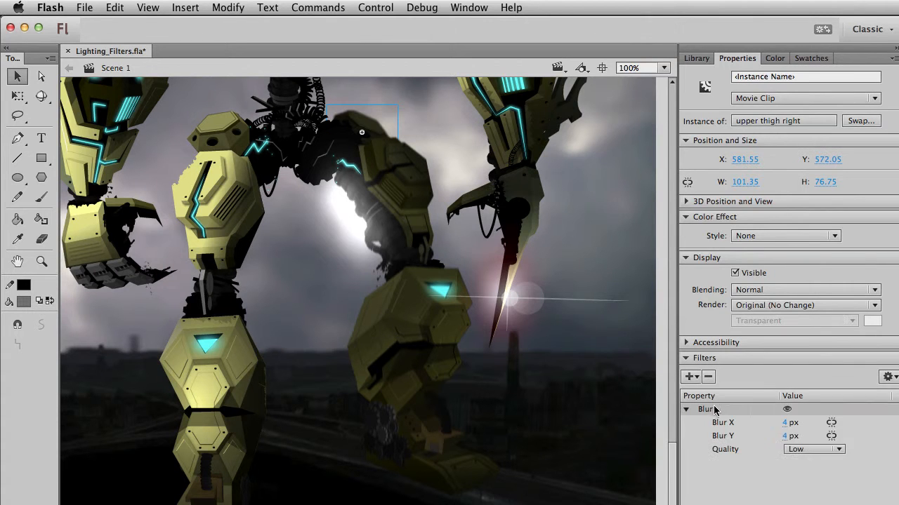
pyautogui.click(810, 449)
pyautogui.click(809, 487)
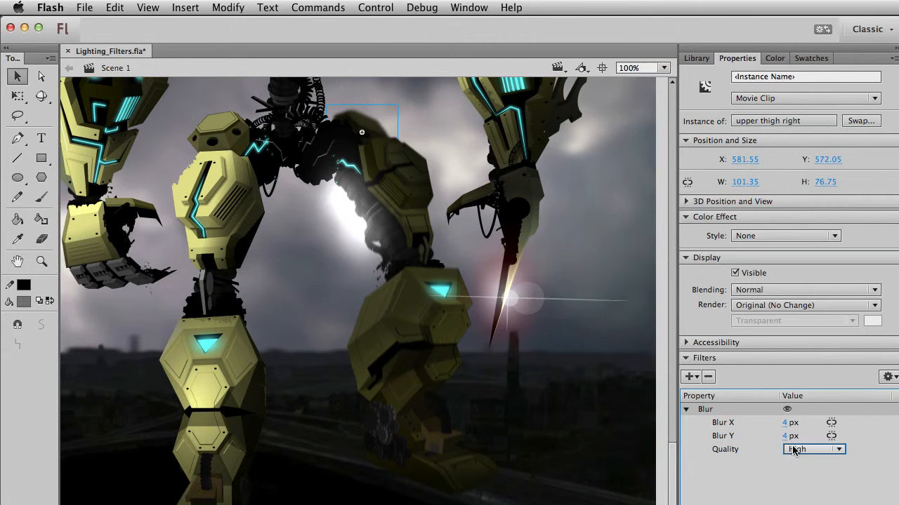
pyautogui.click(786, 423)
pyautogui.write('2')
pyautogui.click(786, 437)
pyautogui.write('2')
pyautogui.press('Tab')
pyautogui.click(441, 377)
# - Add a High-quality Blur filter to the dark spires behind the robot's head
pyautogui.moveTo(441, 377); pyautogui.dragTo(487, 361)
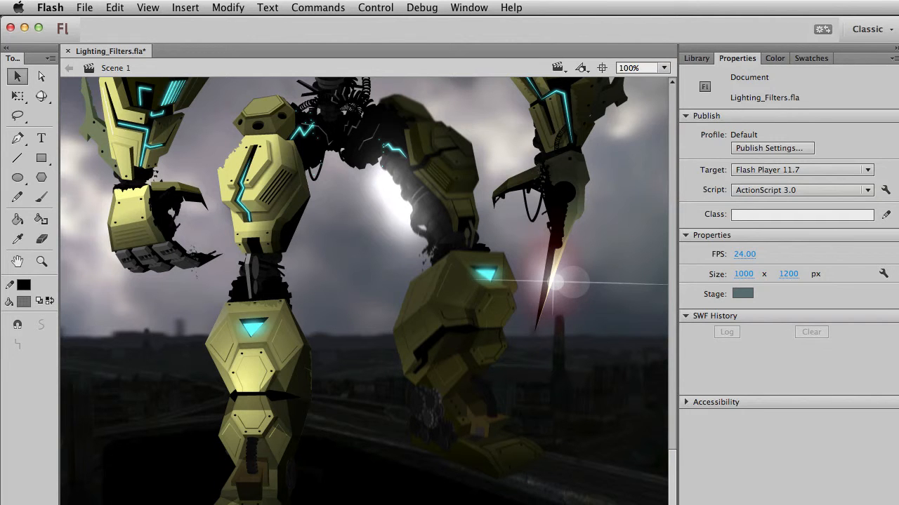
pyautogui.scroll(5, 541, 435)
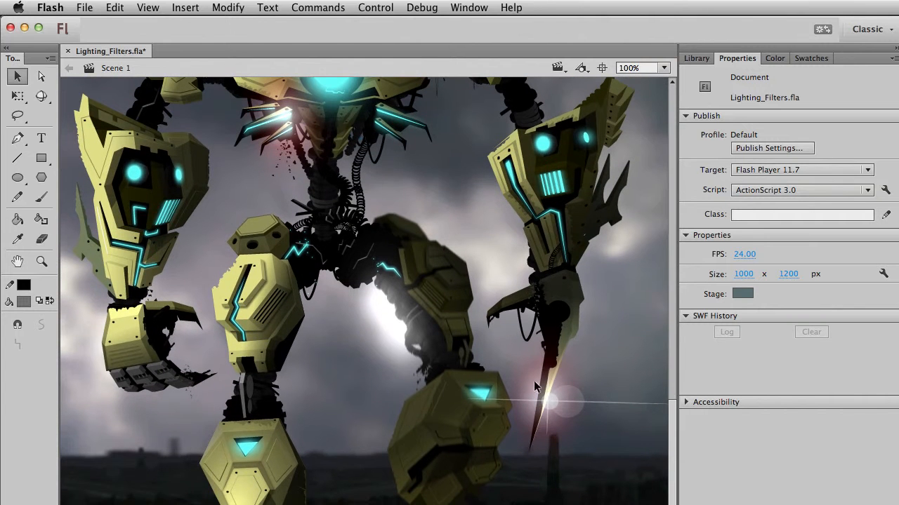
pyautogui.scroll(5, 518, 196)
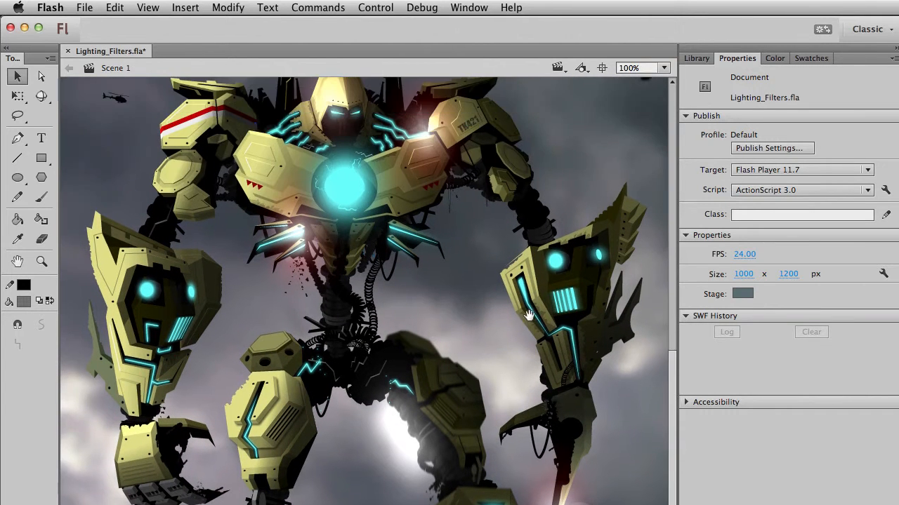
pyautogui.scroll(-6, 516, 419)
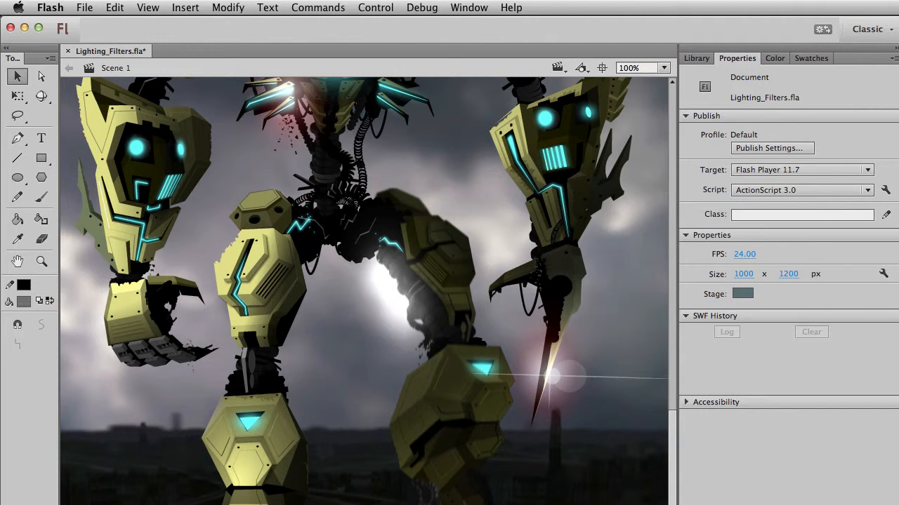
pyautogui.moveTo(375, 232); pyautogui.dragTo(402, 388)
pyautogui.moveTo(390, 342); pyautogui.dragTo(388, 402)
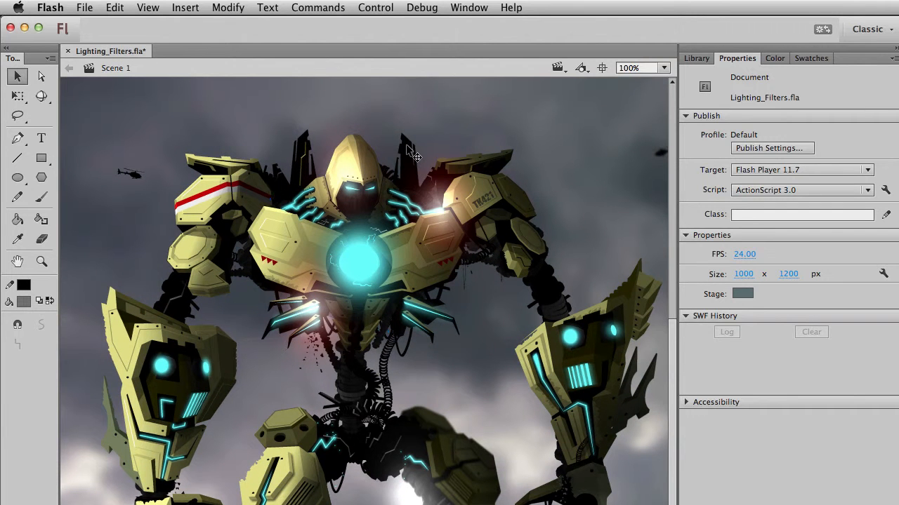
pyautogui.click(402, 144)
pyautogui.click(690, 377)
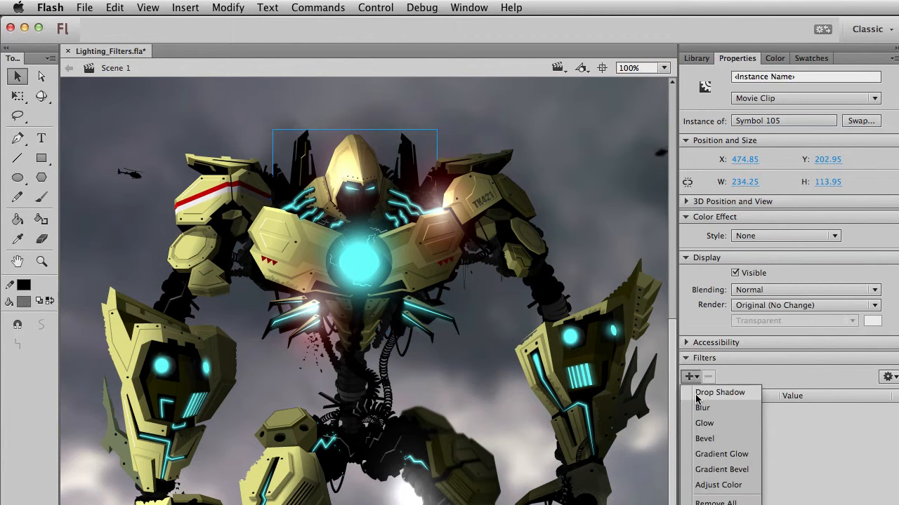
pyautogui.click(705, 410)
pyautogui.click(804, 450)
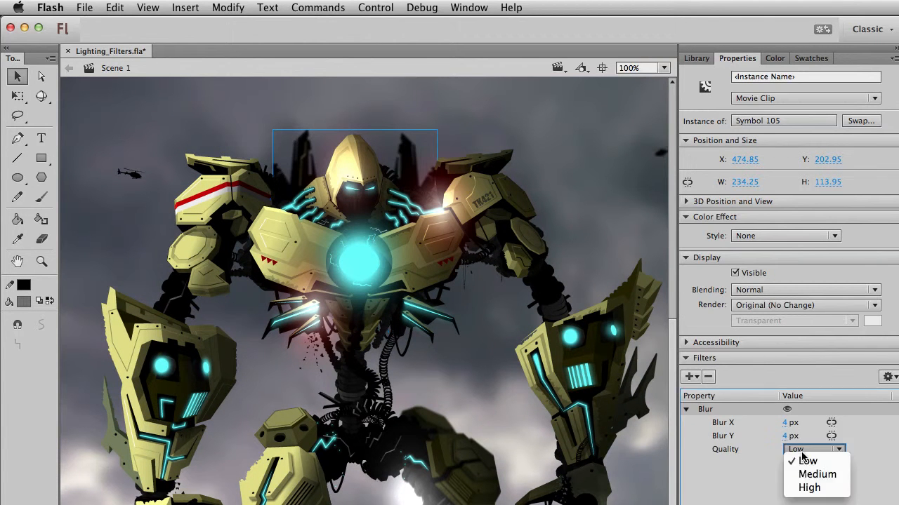
pyautogui.click(807, 488)
# - Set the Blur X and Blur Y of the spires' filter to 2 px
pyautogui.click(786, 422)
pyautogui.press('Tab')
pyautogui.click(470, 189)
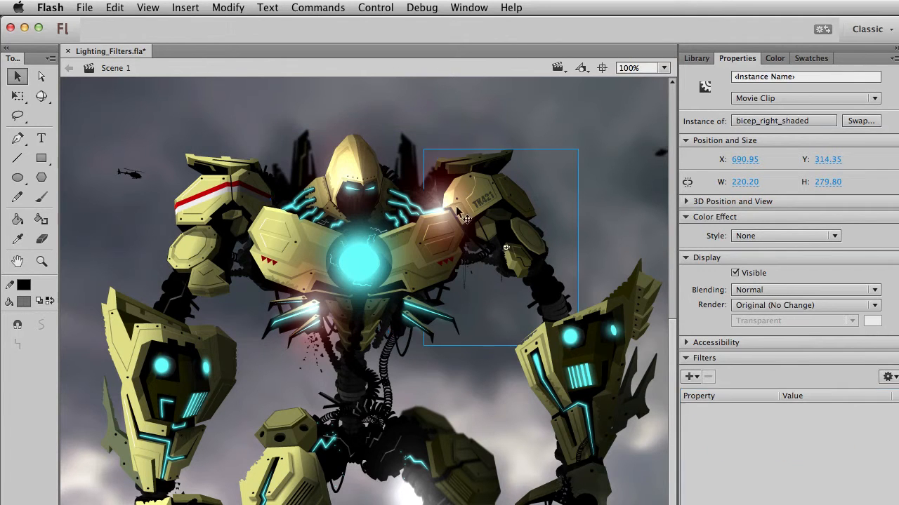
# - Reselect the spires behind the head and open the options for their Blur filter
pyautogui.click(407, 146)
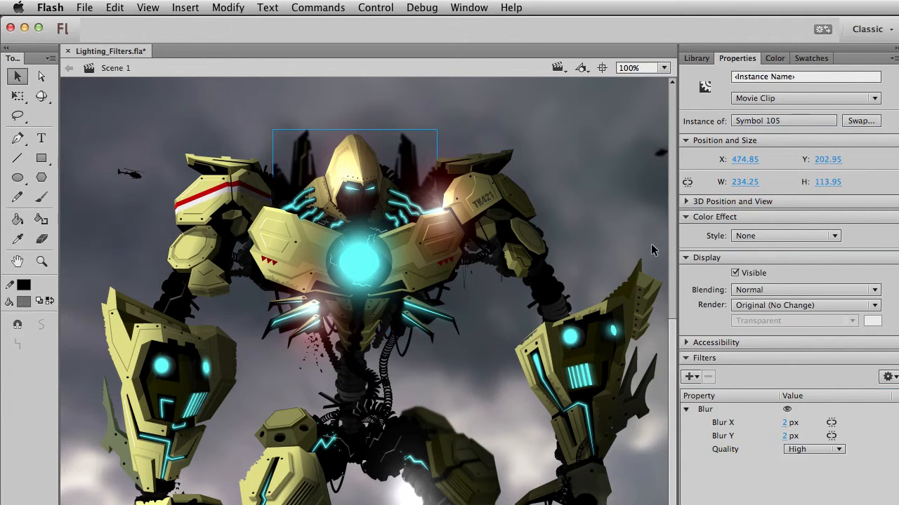
pyautogui.click(889, 377)
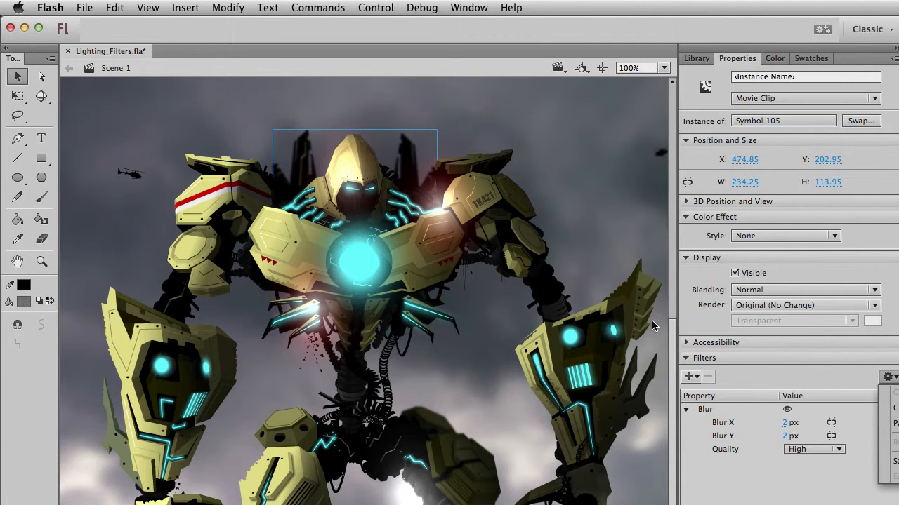
pyautogui.click(556, 191)
pyautogui.click(557, 191)
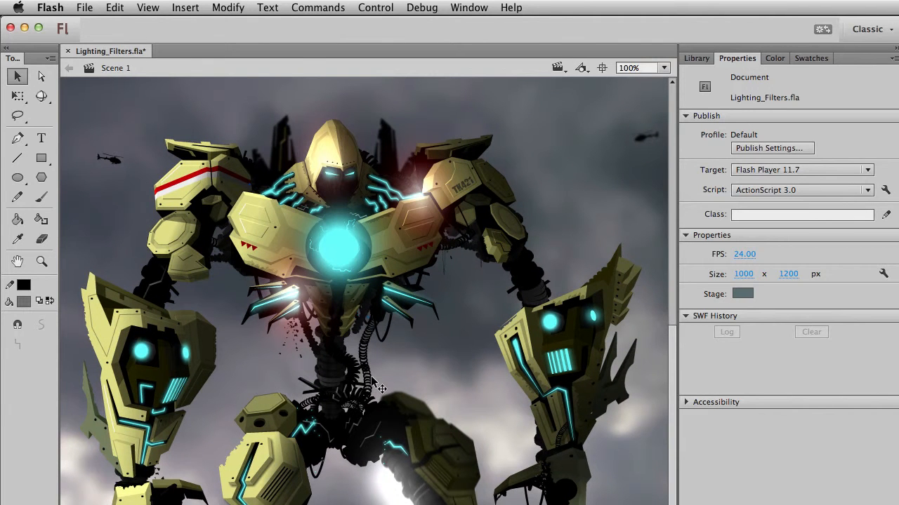
# - Add a Drop Shadow filter to the mid_region clip at the robot's waist and collapse the property sections above the filters
pyautogui.click(371, 381)
pyautogui.moveTo(372, 381); pyautogui.dragTo(380, 313)
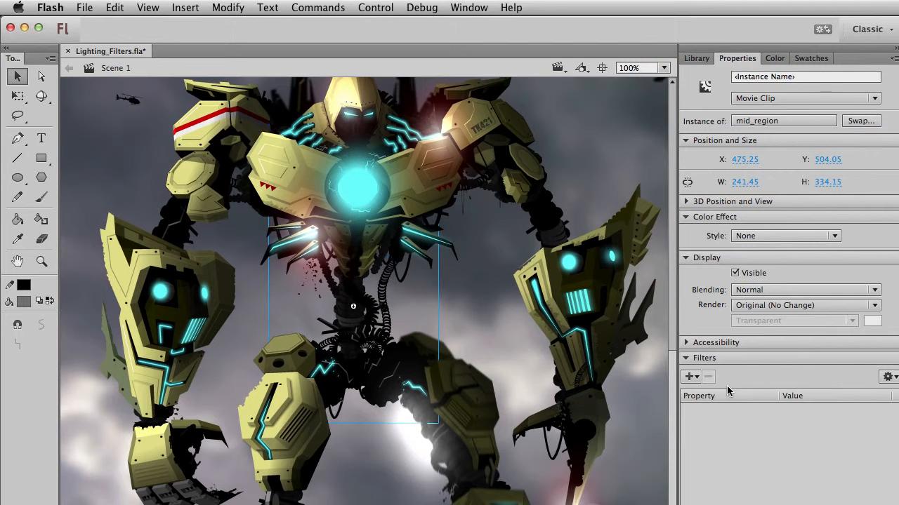
pyautogui.click(692, 376)
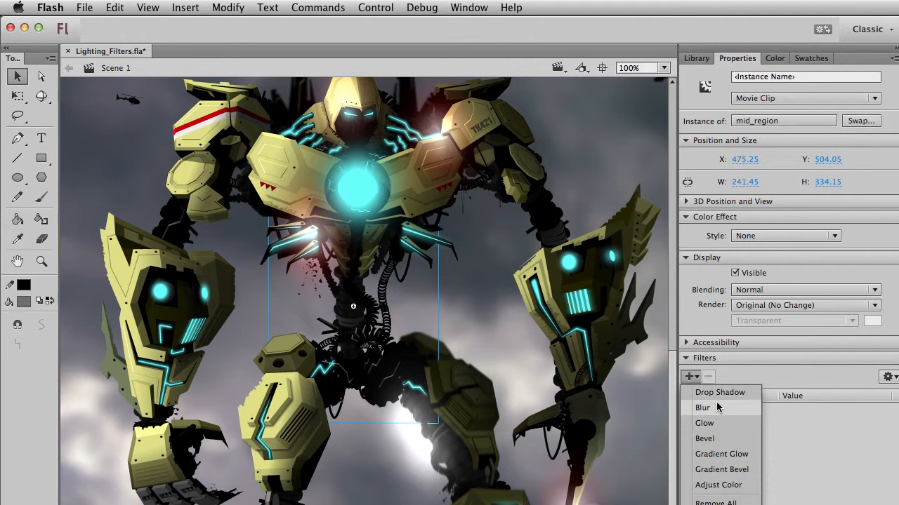
pyautogui.click(719, 393)
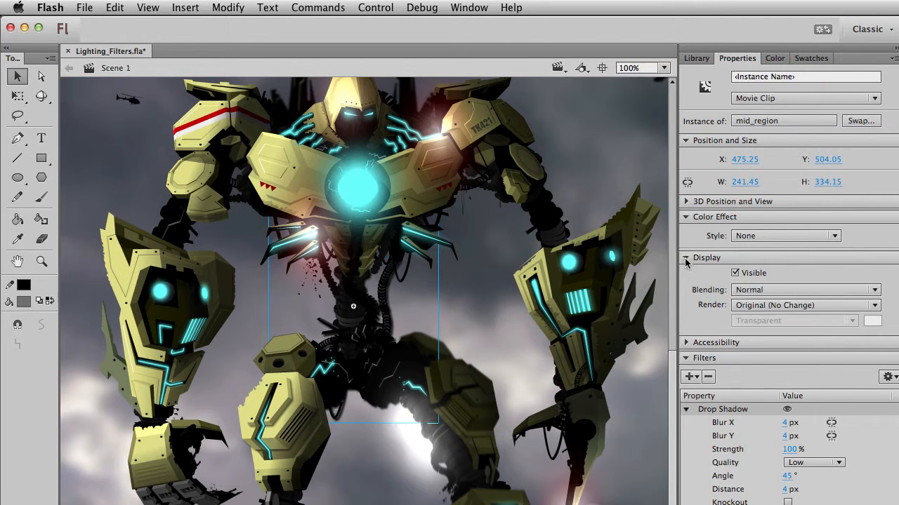
pyautogui.click(686, 259)
pyautogui.click(686, 217)
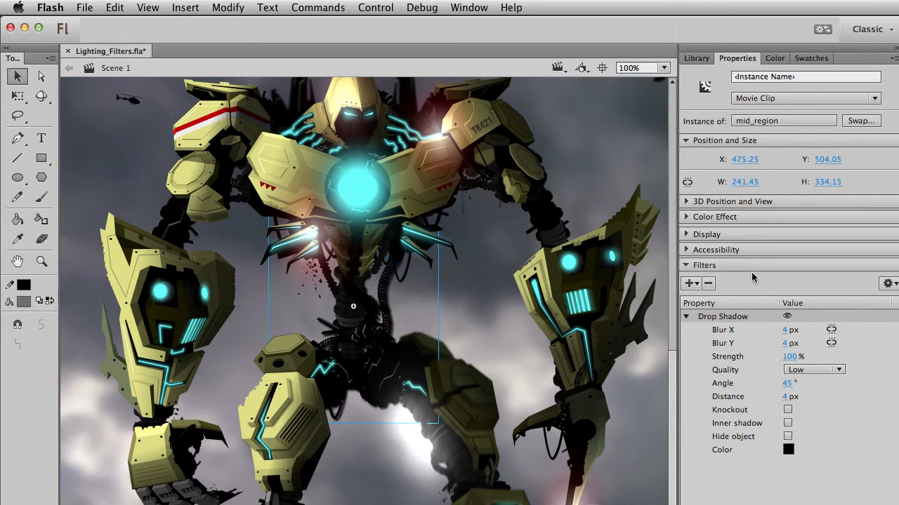
# - Make the waist's Drop Shadow a white inner shadow with High quality
pyautogui.click(788, 421)
pyautogui.click(788, 449)
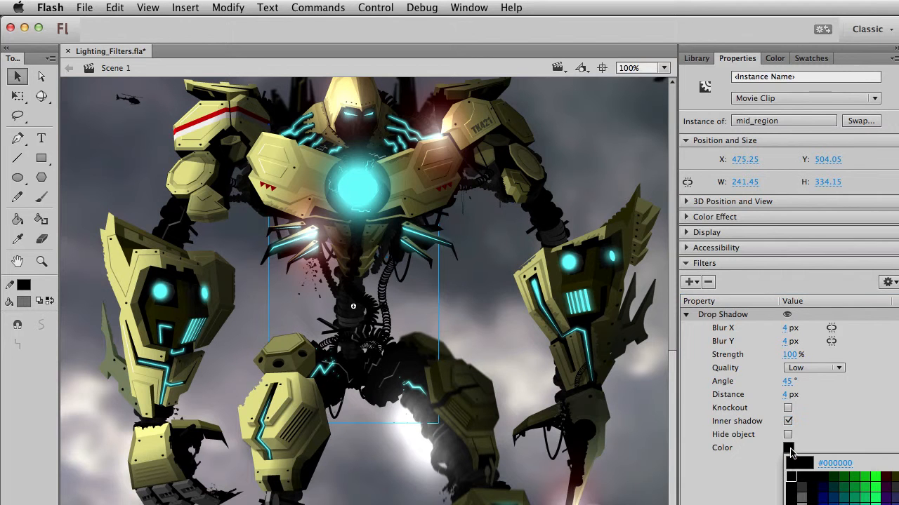
pyautogui.click(791, 504)
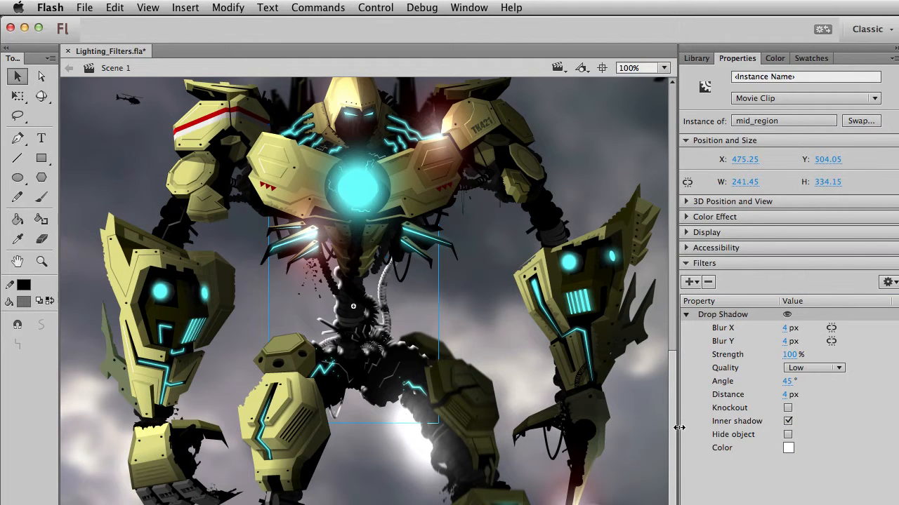
pyautogui.click(807, 368)
pyautogui.click(814, 406)
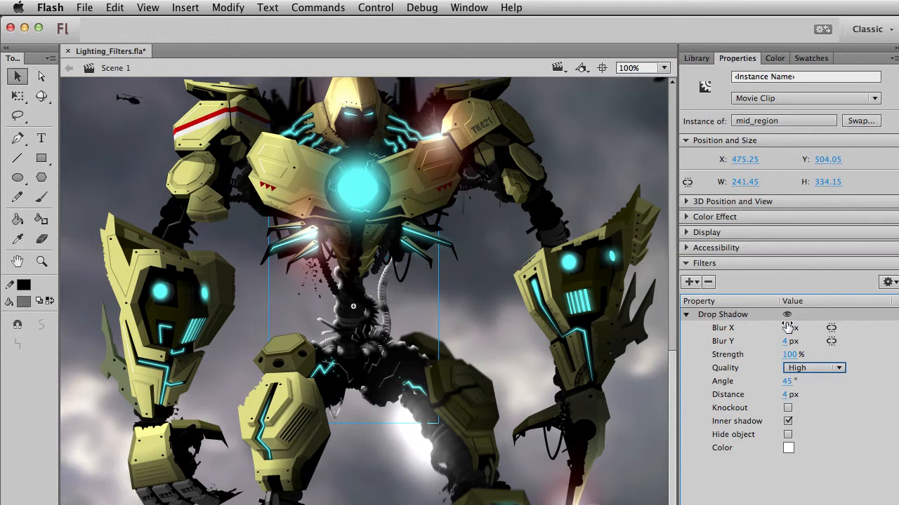
# - Set the Drop Shadow's Blur X and Blur Y to 1 px
pyautogui.click(785, 329)
pyautogui.write('1')
pyautogui.press('Tab')
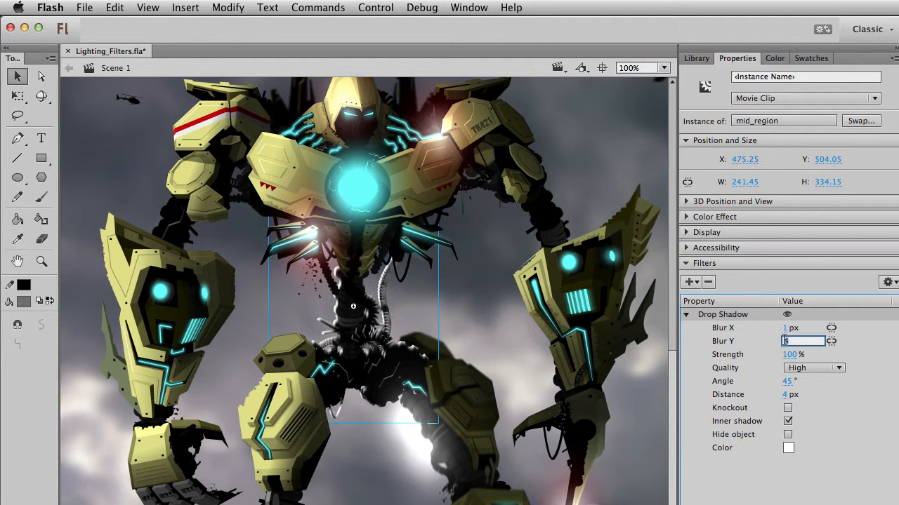
pyautogui.press('Tab')
pyautogui.write('100')
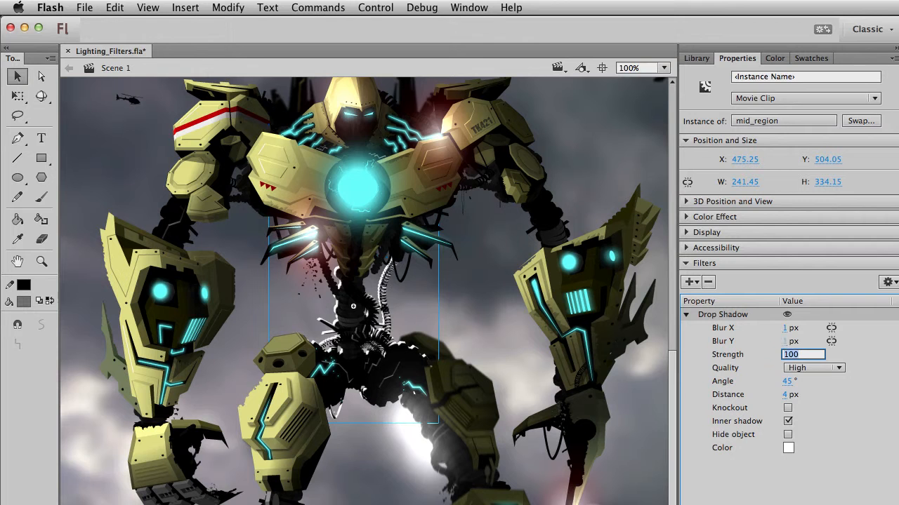
# - Set the Drop Shadow's Distance to 1 px
pyautogui.click(791, 395)
pyautogui.press('Tab')
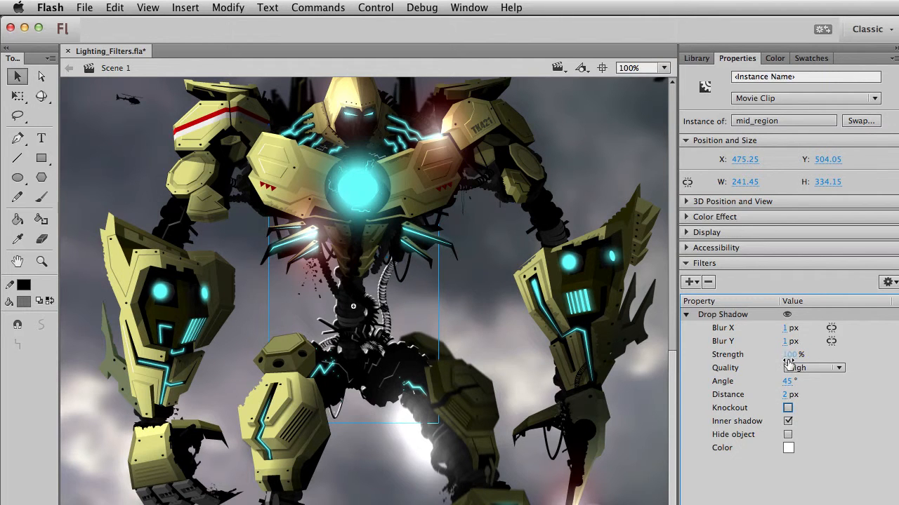
pyautogui.click(785, 395)
pyautogui.write('1')
pyautogui.press('Tab')
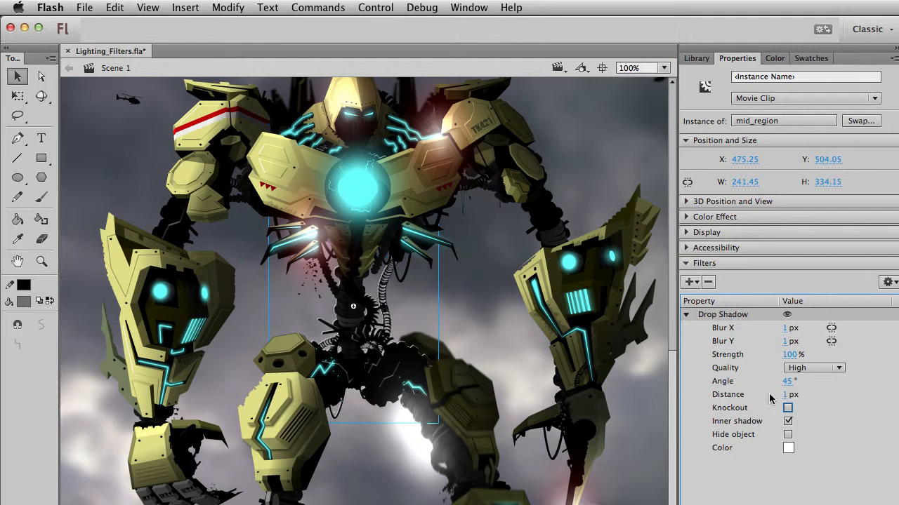
# - Reduce the Drop Shadow's Strength to 55%
pyautogui.click(790, 355)
pyautogui.moveTo(765, 357); pyautogui.dragTo(721, 368)
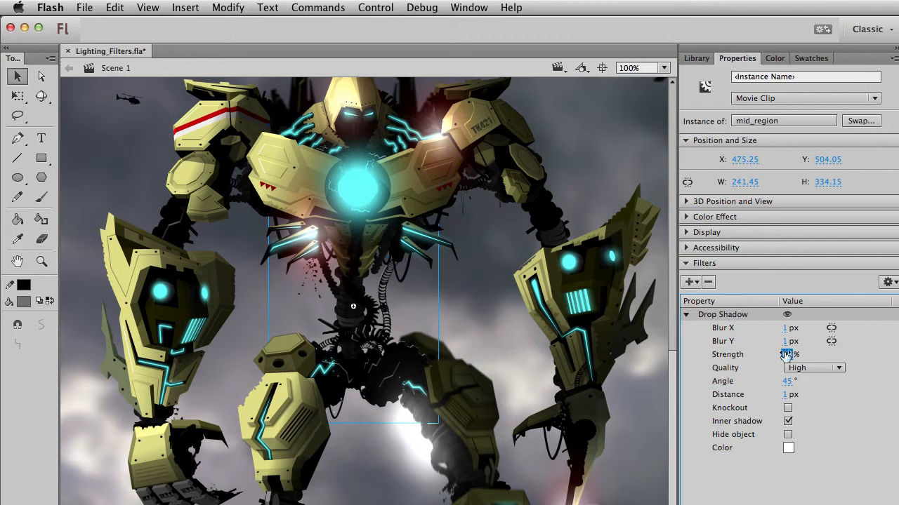
pyautogui.moveTo(609, 356); pyautogui.dragTo(632, 358)
# - Try moving the waist clip slightly away from its place, undo the move, and deselect it
pyautogui.moveTo(341, 304); pyautogui.dragTo(362, 298)
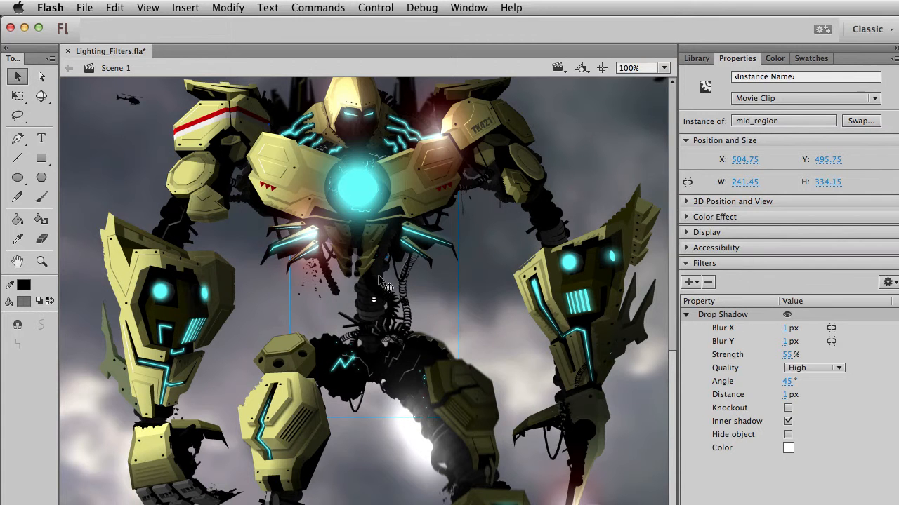
pyautogui.press('super+z')
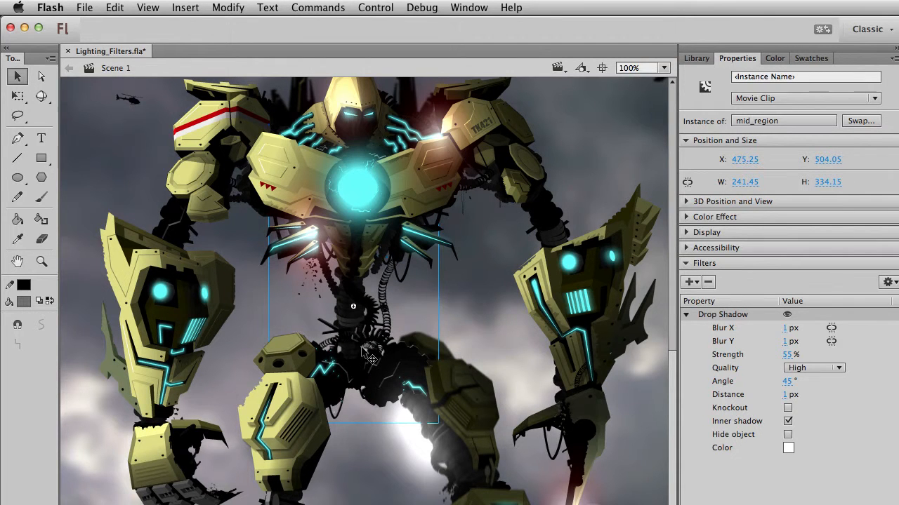
pyautogui.click(378, 449)
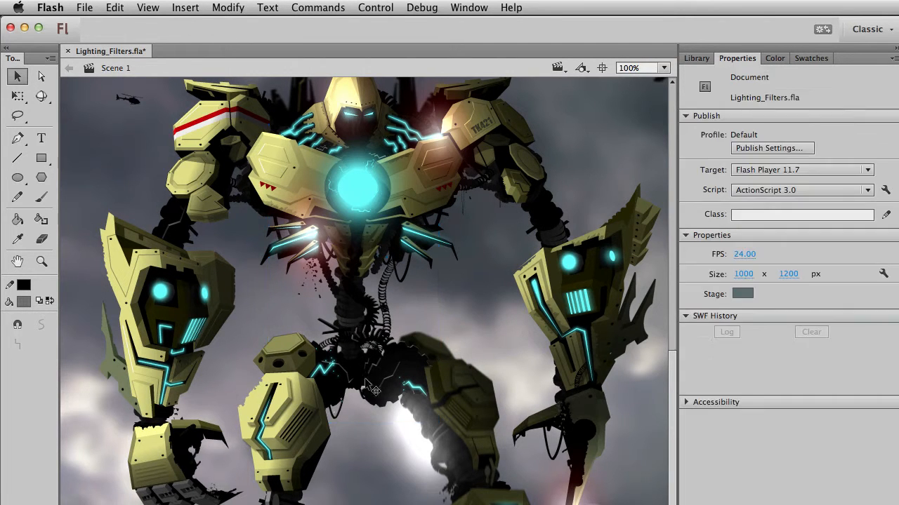
pyautogui.click(472, 402)
pyautogui.press('Escape')
# - Try moving the bicep_left_shadoed clip away from the shoulder, and undo the move
pyautogui.moveTo(334, 318); pyautogui.dragTo(366, 339)
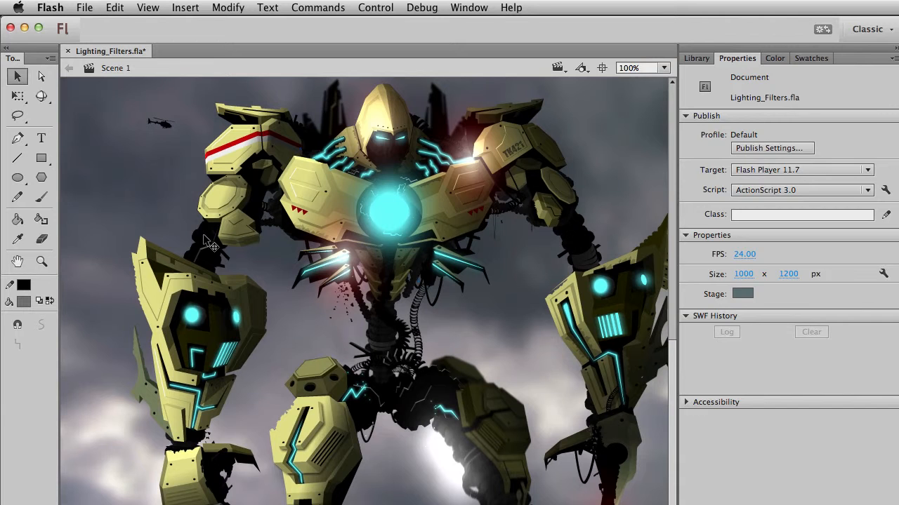
pyautogui.click(212, 241)
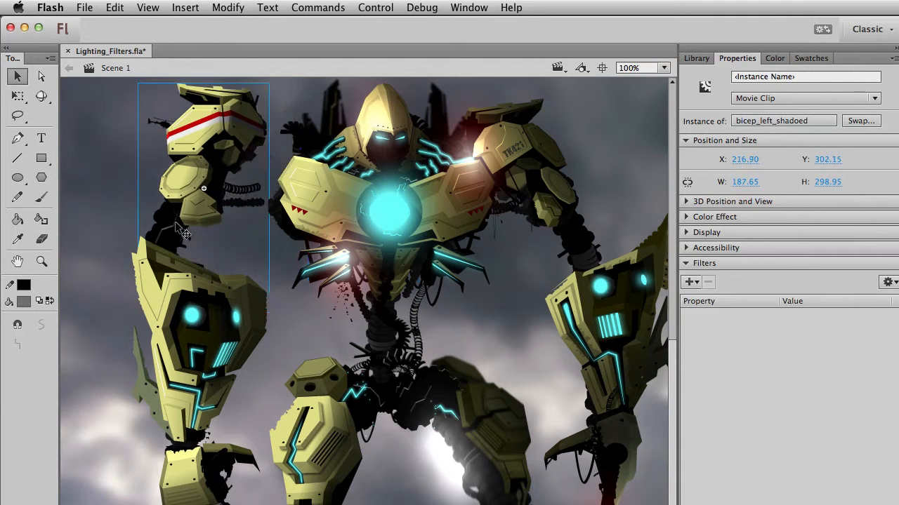
pyautogui.doubleClick(215, 248)
pyautogui.click(207, 239)
pyautogui.click(193, 234)
pyautogui.moveTo(172, 270); pyautogui.dragTo(232, 316)
pyautogui.doubleClick(232, 315)
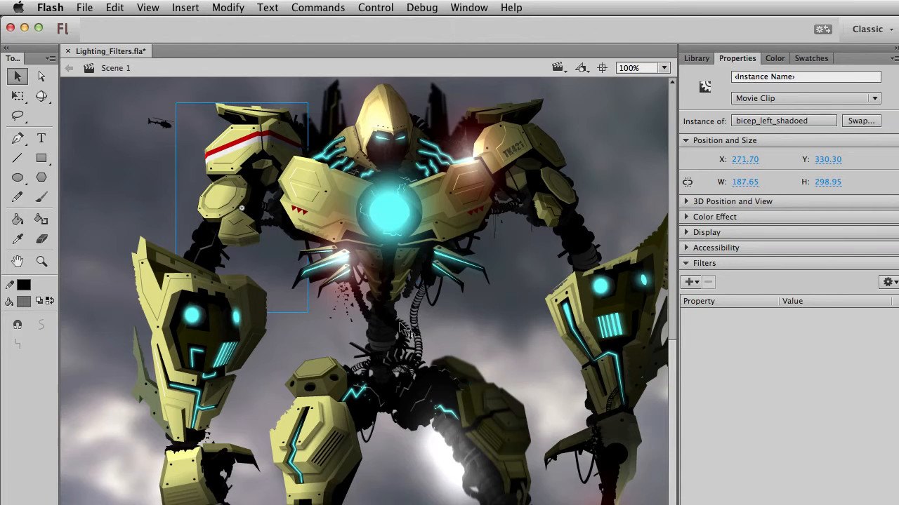
# - Open the filter options for the waist clip's Drop Shadow, and enter the bicep_right_shaded symbol for editing
pyautogui.click(400, 327)
pyautogui.click(888, 282)
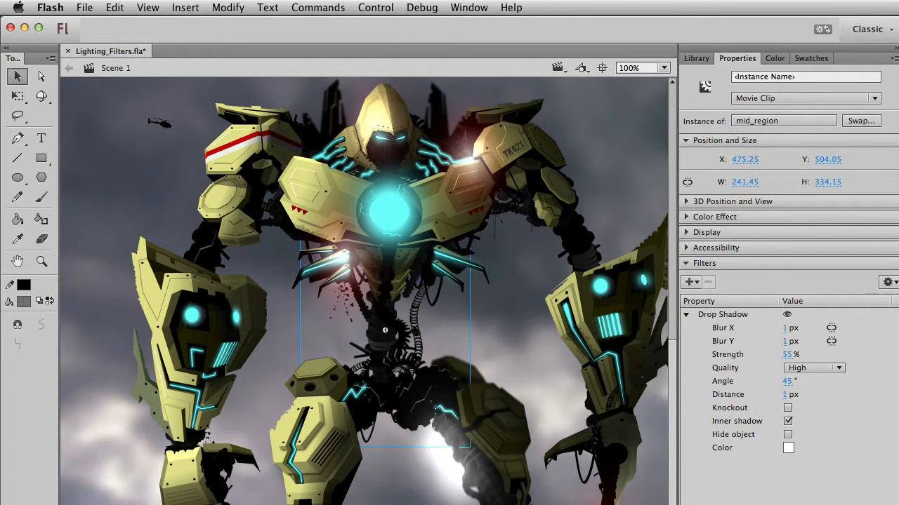
pyautogui.click(580, 239)
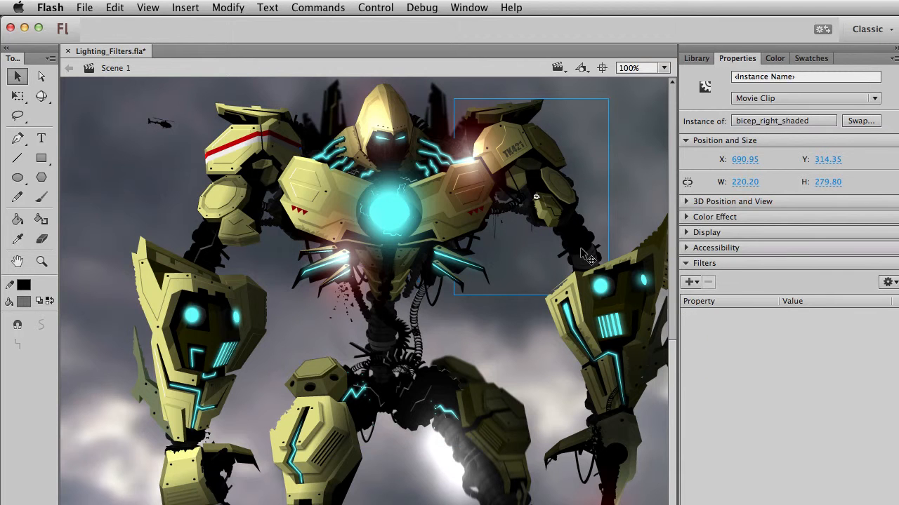
pyautogui.doubleClick(580, 247)
pyautogui.click(588, 230)
pyautogui.click(615, 229)
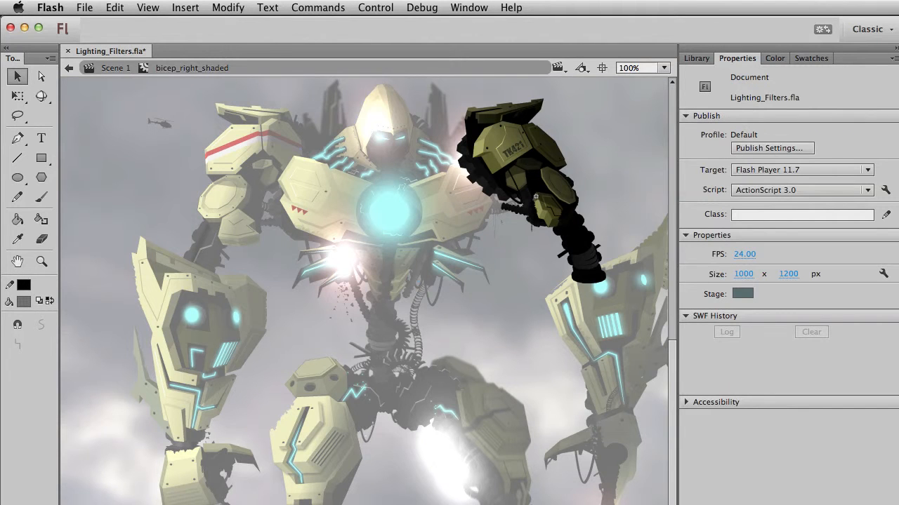
# - Bring the timeline into view, lock Layers 4, 3 and 1 of the arm symbol, and select Layer 2
pyautogui.moveTo(898, 139); pyautogui.dragTo(823, 122)
pyautogui.click(586, 240)
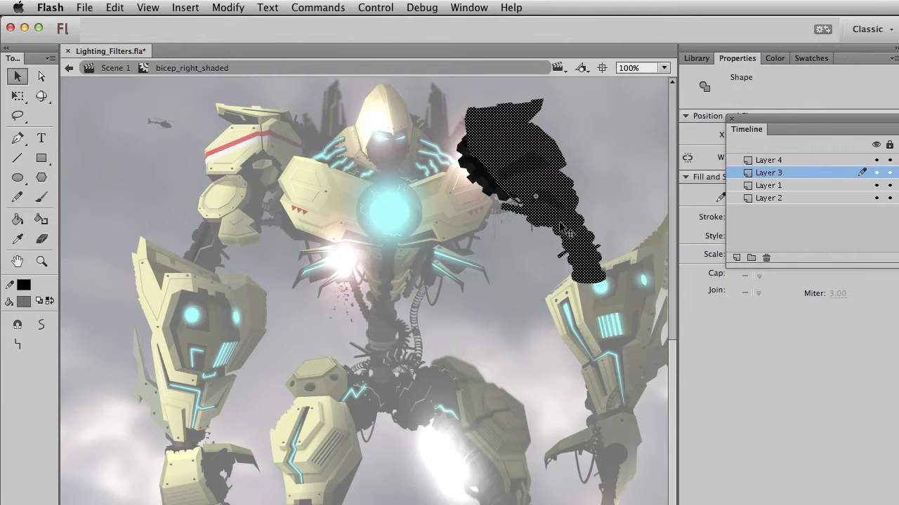
pyautogui.click(889, 173)
pyautogui.click(889, 186)
pyautogui.click(814, 198)
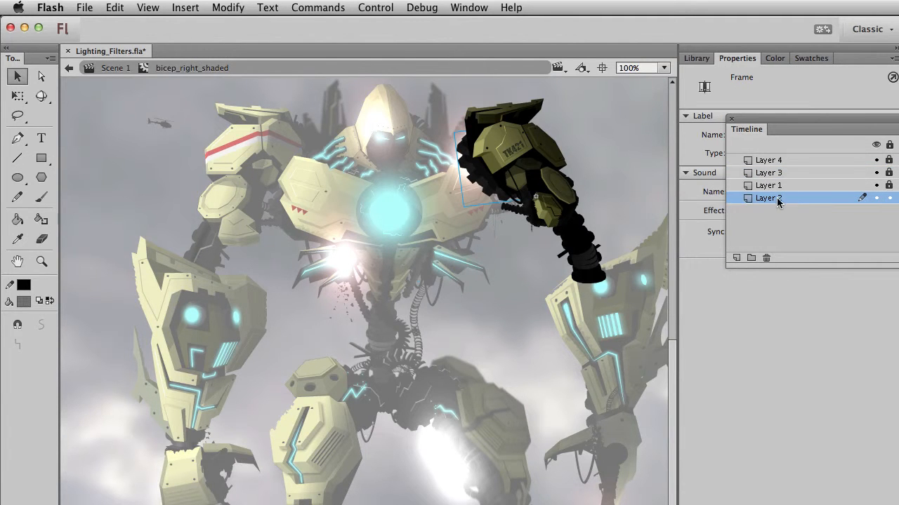
pyautogui.moveTo(787, 124); pyautogui.dragTo(656, 99)
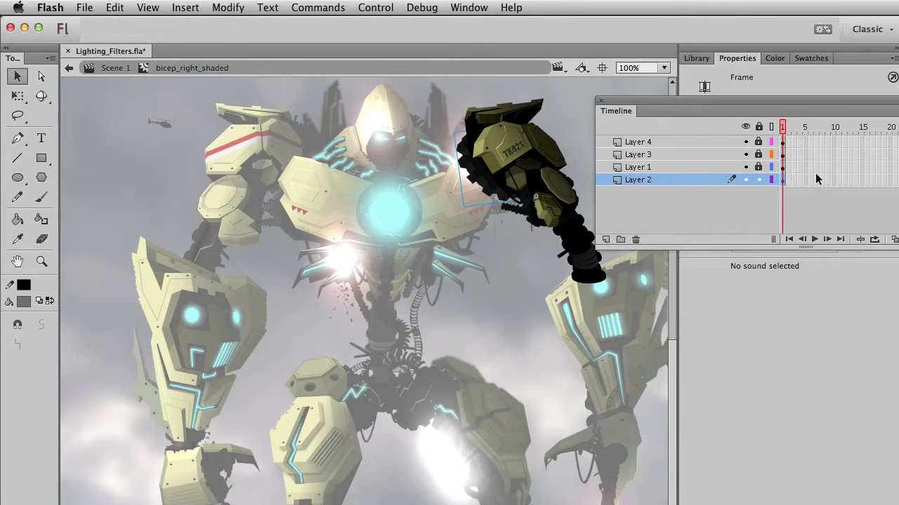
# - Unlock Layer 1 of the arm symbol, paste the copied Drop Shadow filter onto its dark lower-arm clip, and return to the main scene
pyautogui.click(491, 309)
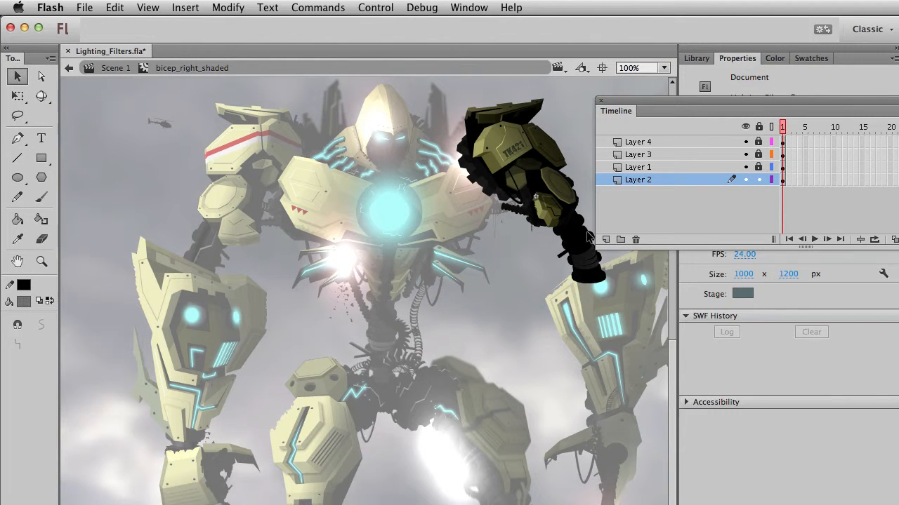
pyautogui.click(785, 182)
pyautogui.click(759, 189)
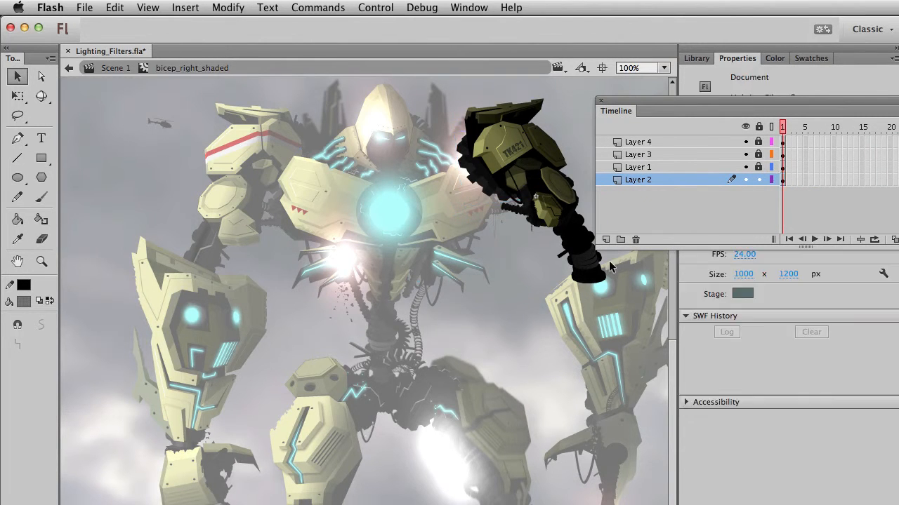
pyautogui.click(782, 167)
pyautogui.click(538, 320)
pyautogui.click(582, 281)
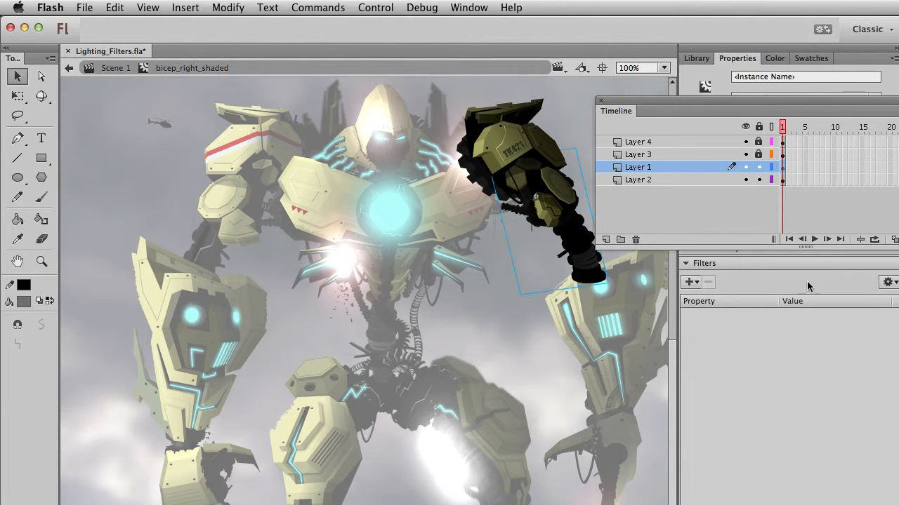
pyautogui.click(888, 281)
pyautogui.click(896, 328)
pyautogui.click(560, 380)
pyautogui.doubleClick(558, 376)
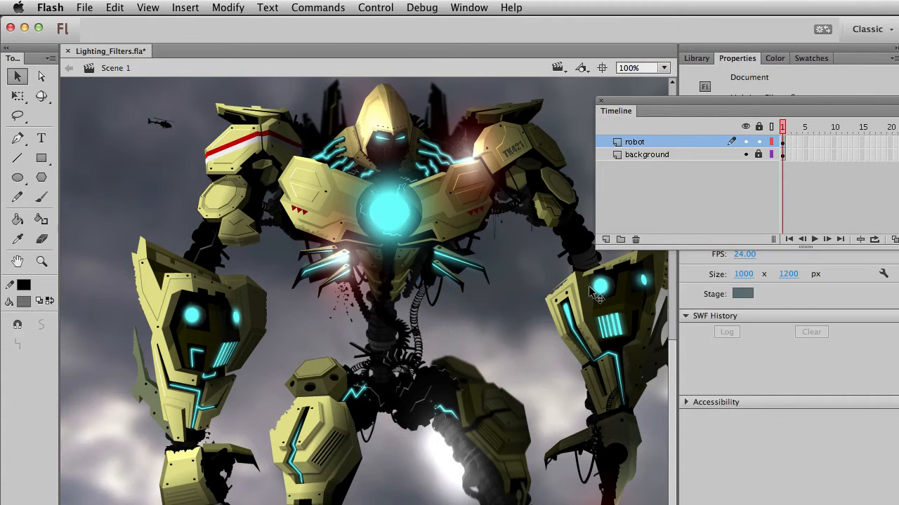
# - Add a Drop Shadow filter to the bicep_left_shadoed clip and make it an inner shadow
pyautogui.click(570, 262)
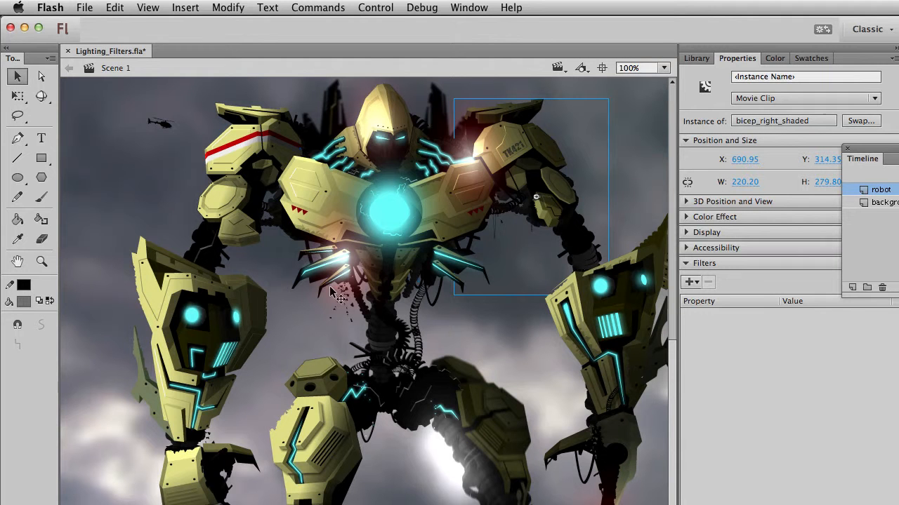
pyautogui.click(227, 263)
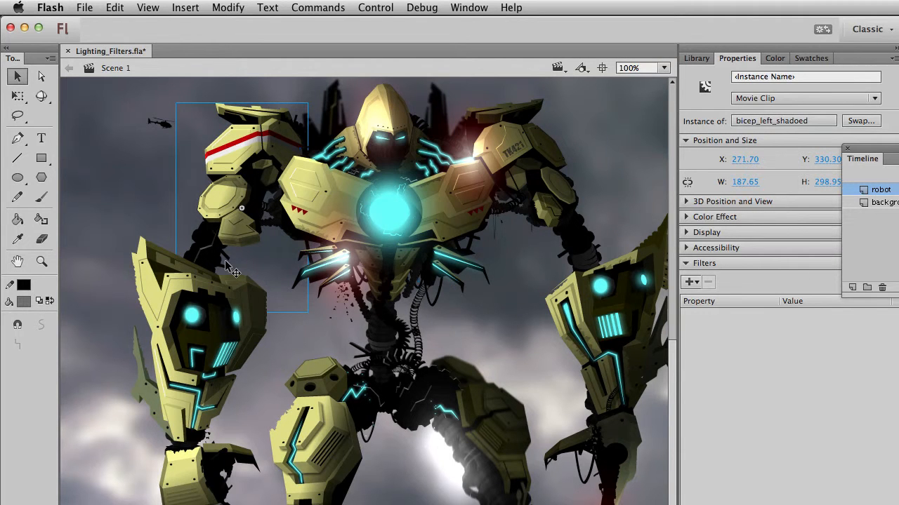
pyautogui.click(317, 180)
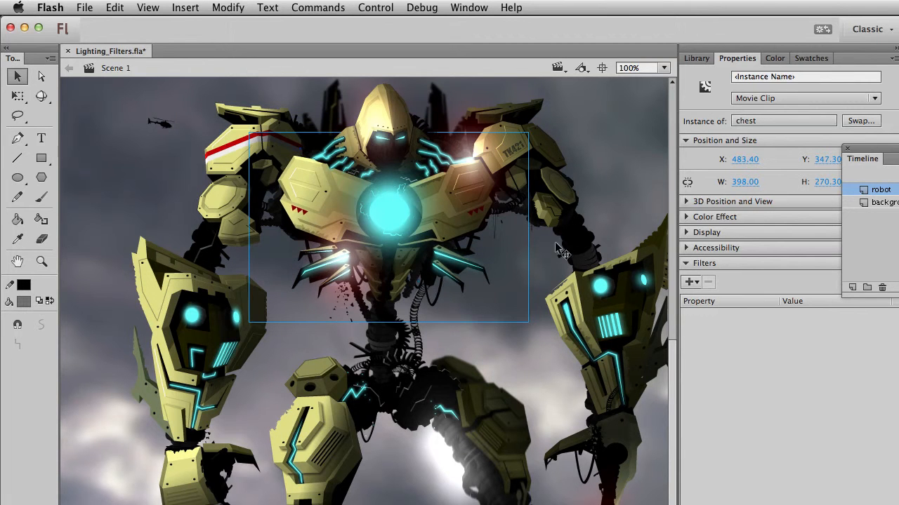
pyautogui.click(243, 227)
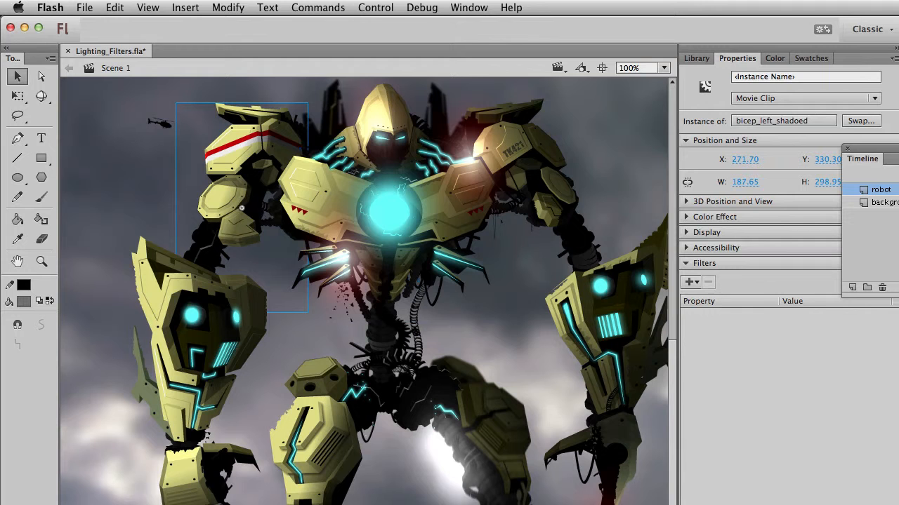
pyautogui.click(691, 281)
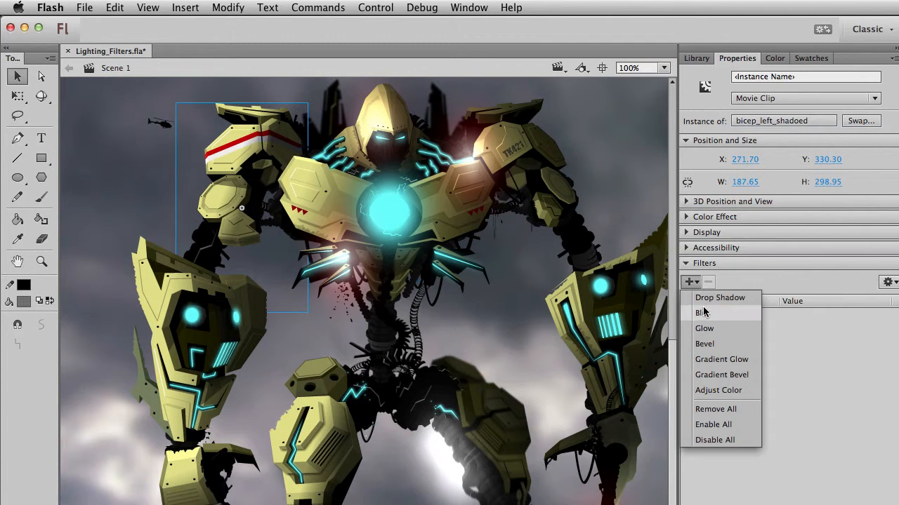
pyautogui.click(716, 298)
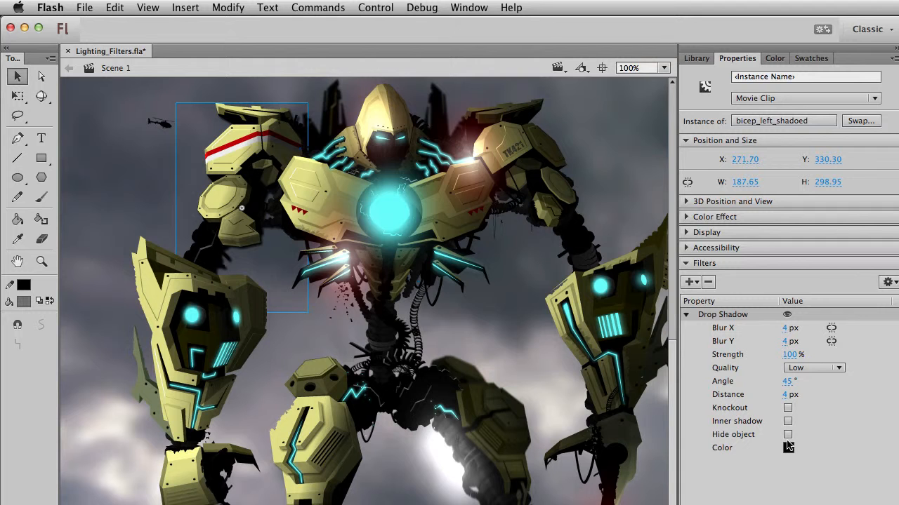
pyautogui.click(787, 422)
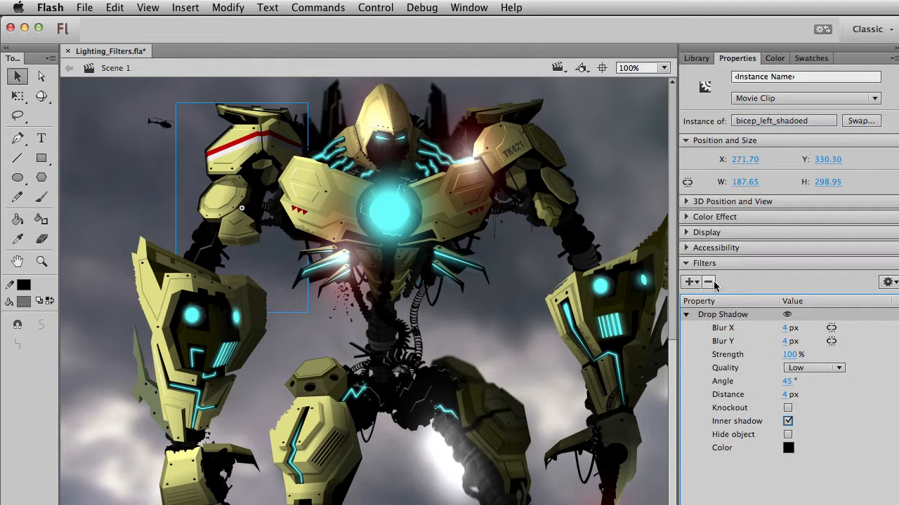
# - Set the bicep's inner shadow to an angle of 202°, a distance of 29 px and High quality
pyautogui.moveTo(786, 381); pyautogui.dragTo(894, 361)
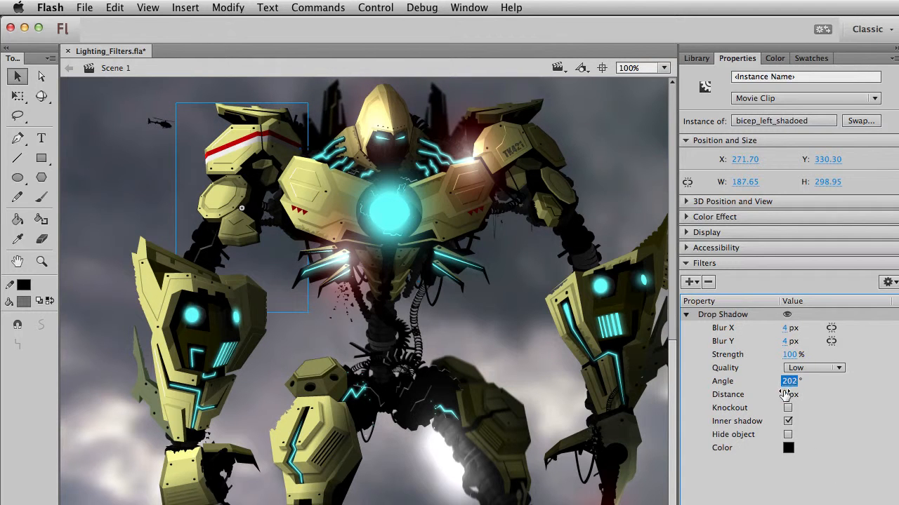
pyautogui.moveTo(786, 394); pyautogui.dragTo(813, 395)
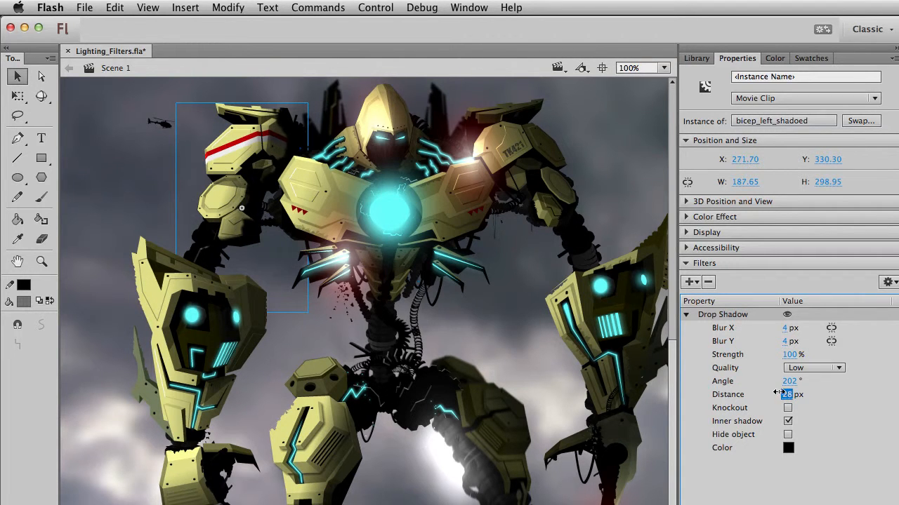
pyautogui.click(808, 368)
pyautogui.click(807, 407)
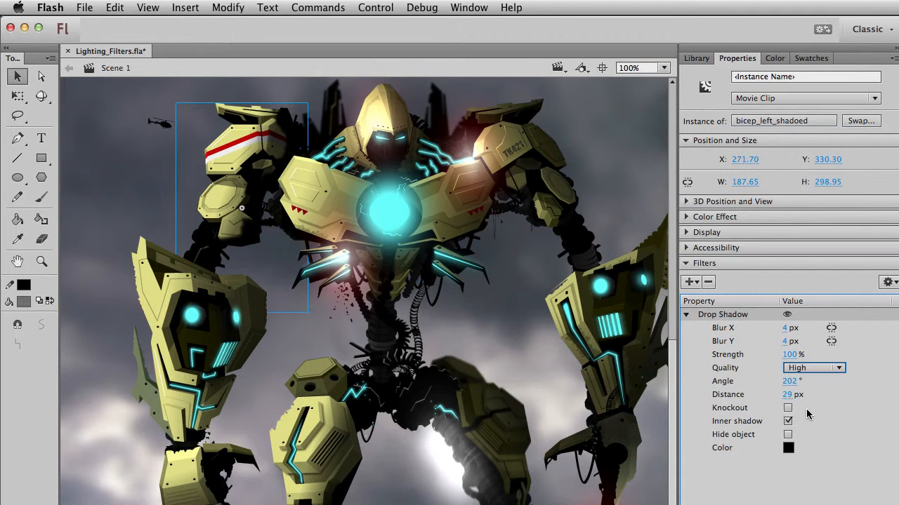
# - Soften the bicep's inner shadow with 35% strength, Blur X of 16 px and Blur Y of 9 px
pyautogui.moveTo(793, 360); pyautogui.dragTo(664, 359)
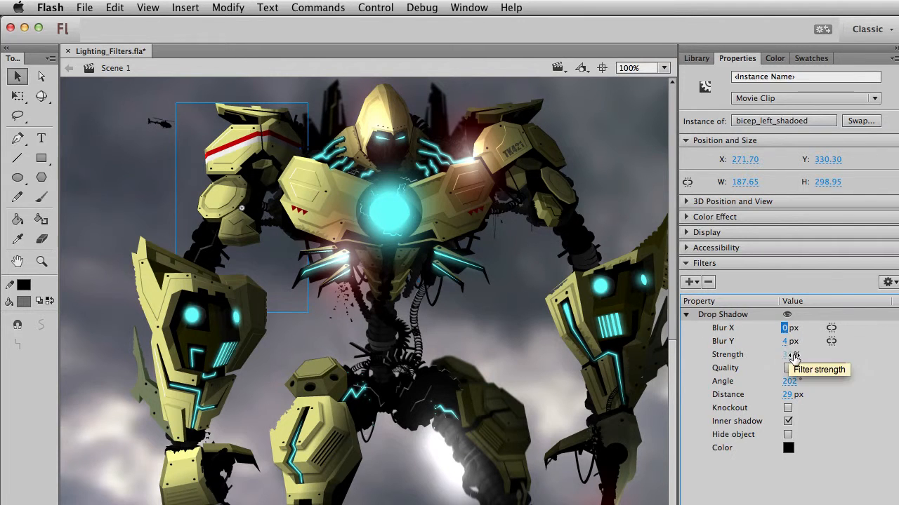
pyautogui.moveTo(785, 342); pyautogui.dragTo(662, 346)
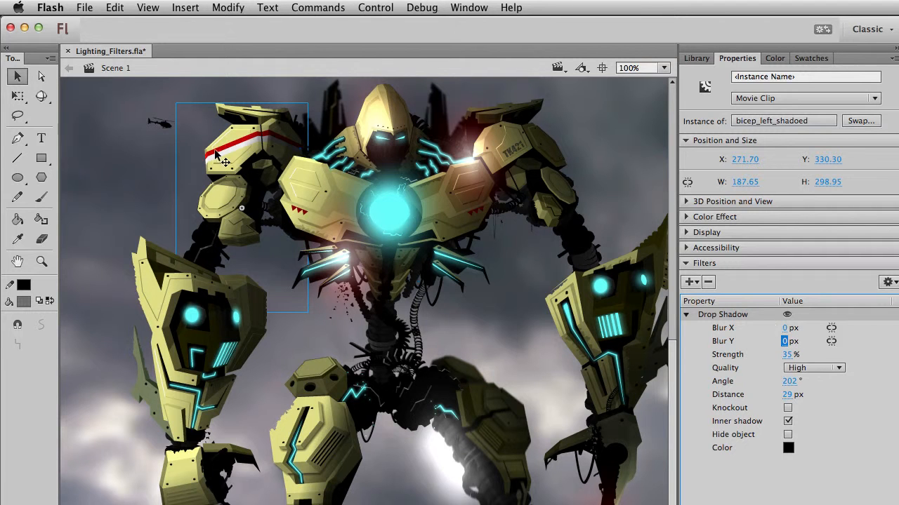
pyautogui.moveTo(790, 327)
pyautogui.mouseDown()
pyautogui.moveTo(793, 340)
pyautogui.moveTo(794, 328)
pyautogui.mouseUp()
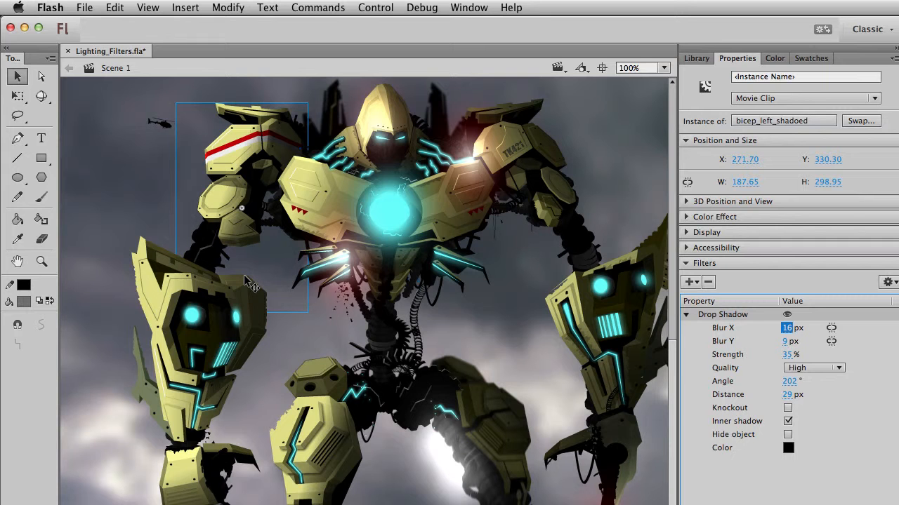
# - Select the robot's chest clip
pyautogui.click(264, 306)
pyautogui.click(458, 194)
pyautogui.moveTo(558, 169); pyautogui.dragTo(514, 190)
pyautogui.moveTo(527, 330); pyautogui.dragTo(483, 335)
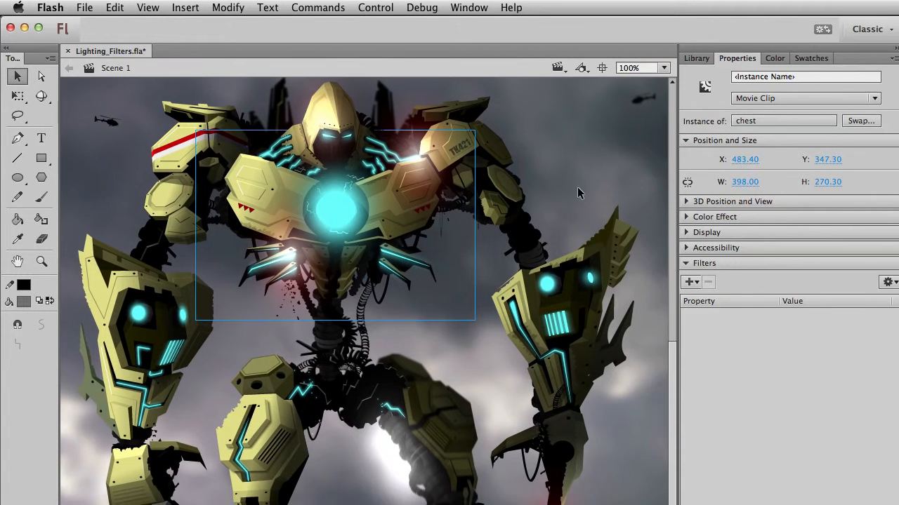